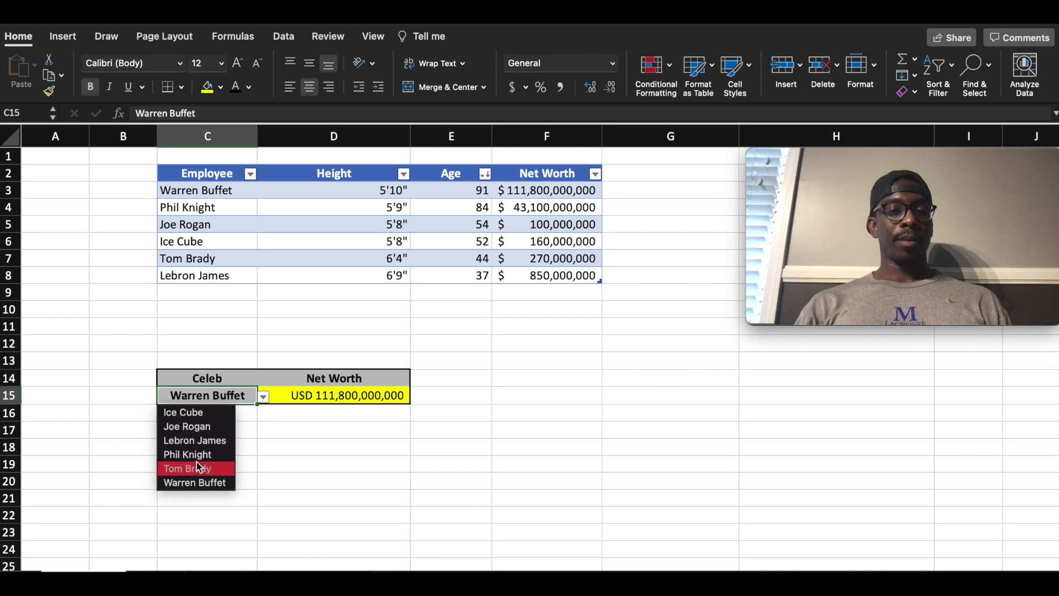
Step: Choose Lebron James as the Celeb in C15 and view the net worth formula in D15
click(200, 440)
click(292, 429)
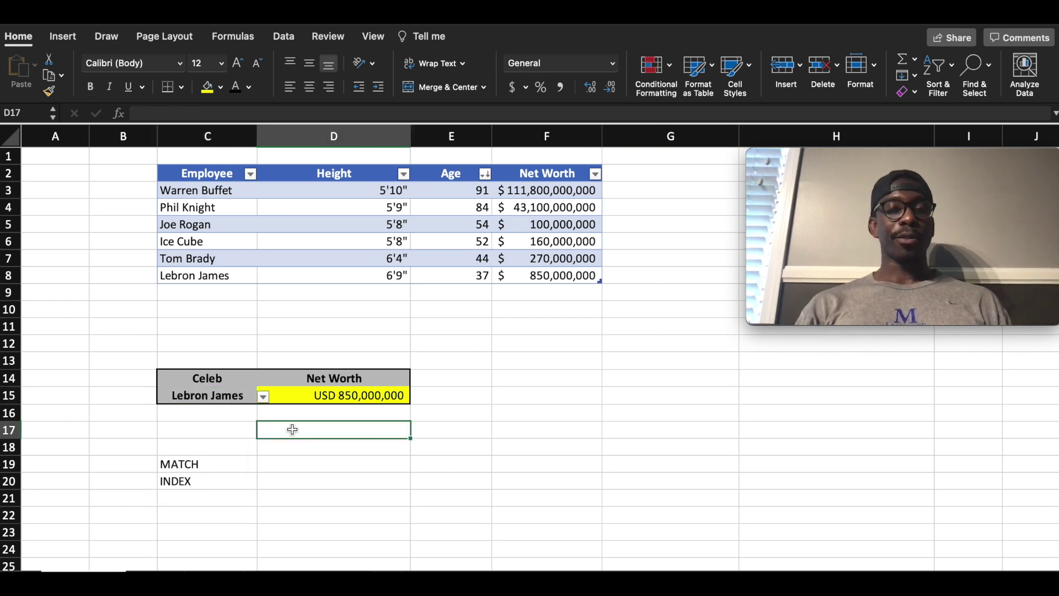
click(224, 465)
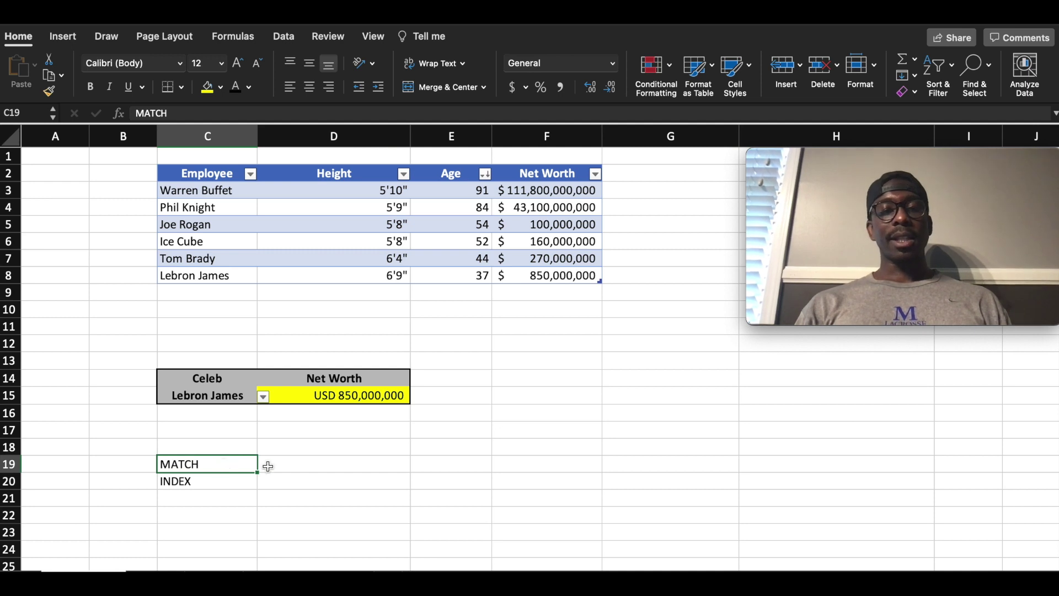
click(310, 391)
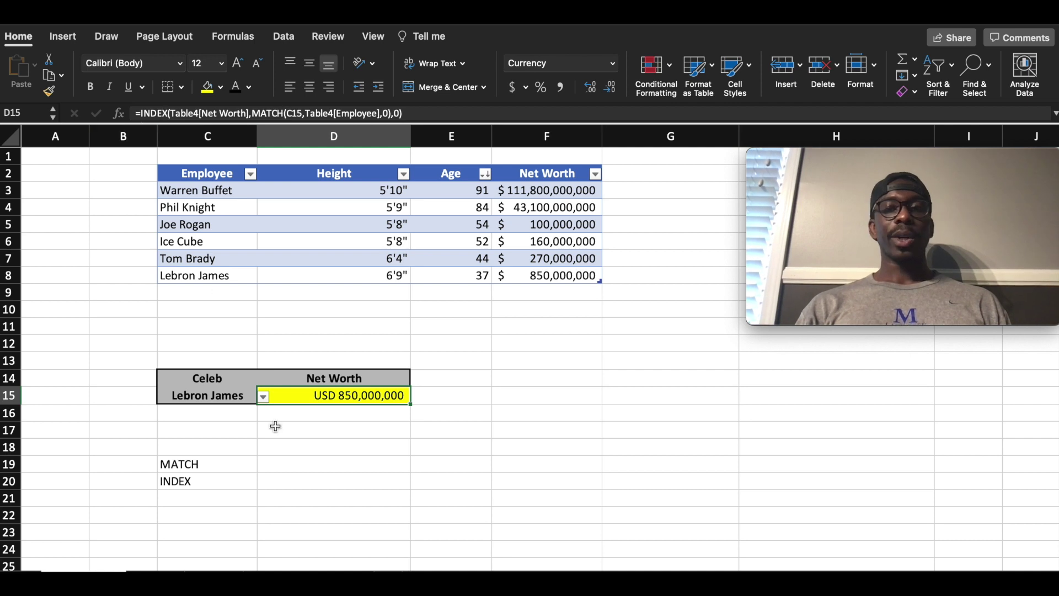
click(210, 449)
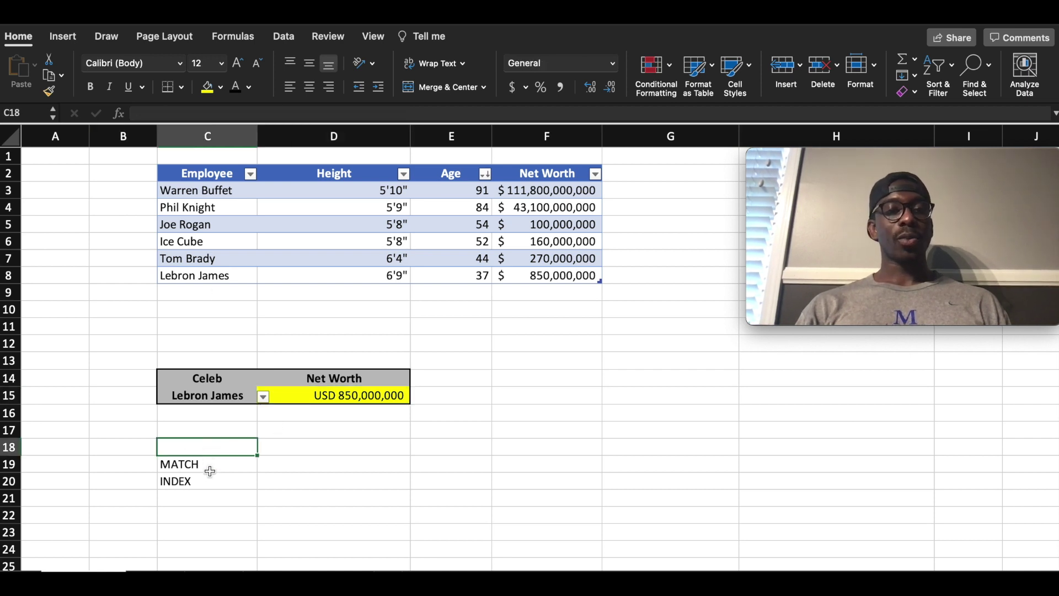
click(211, 466)
click(315, 463)
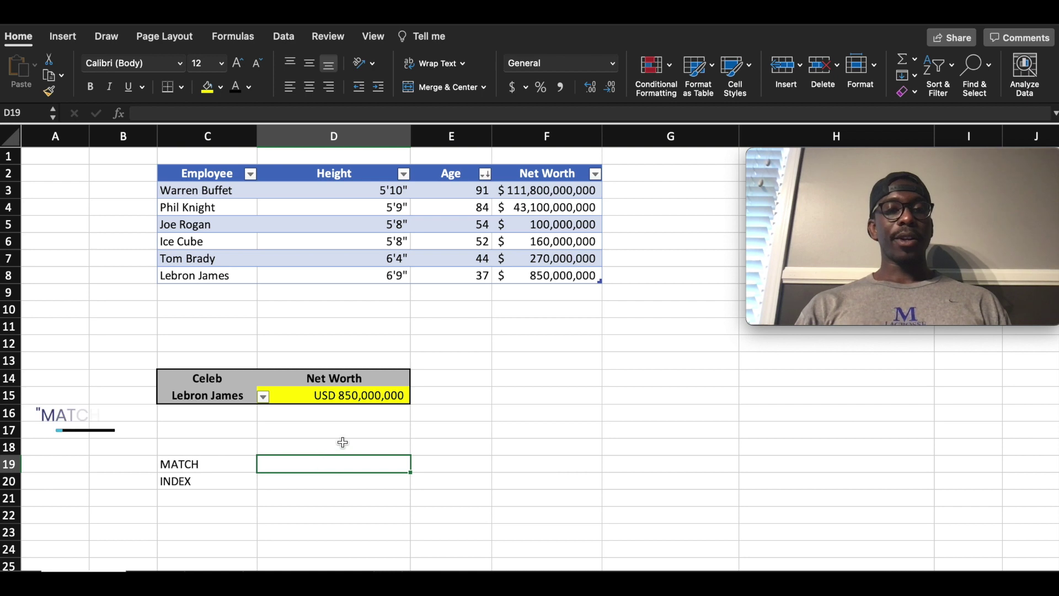
click(490, 437)
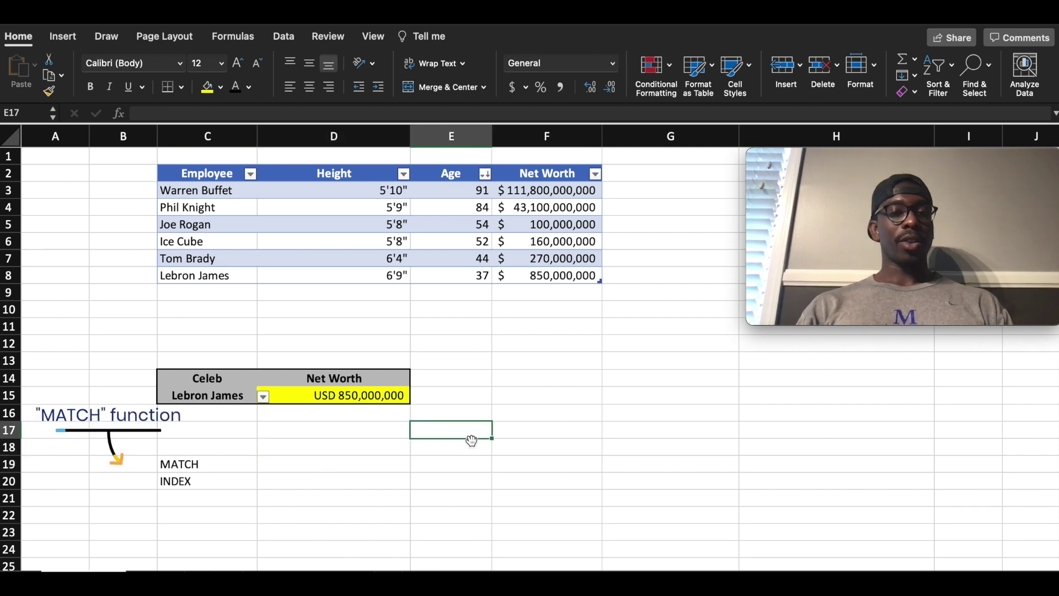
click(293, 466)
Step: Enter the lookup name Joe Rogan in cell F18
click(506, 447)
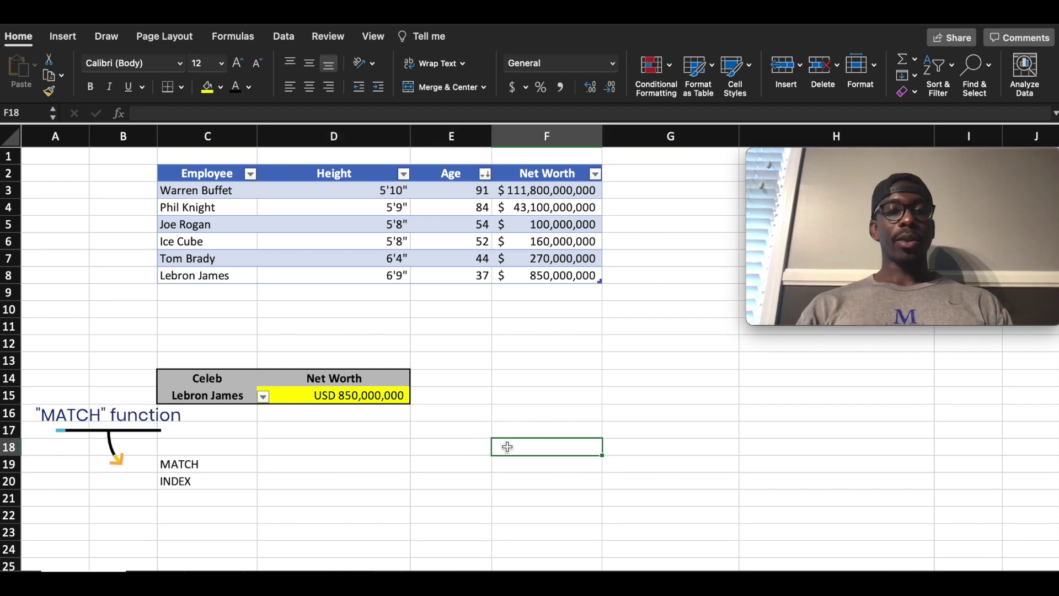
text(Joe Rogan)
key(Return)
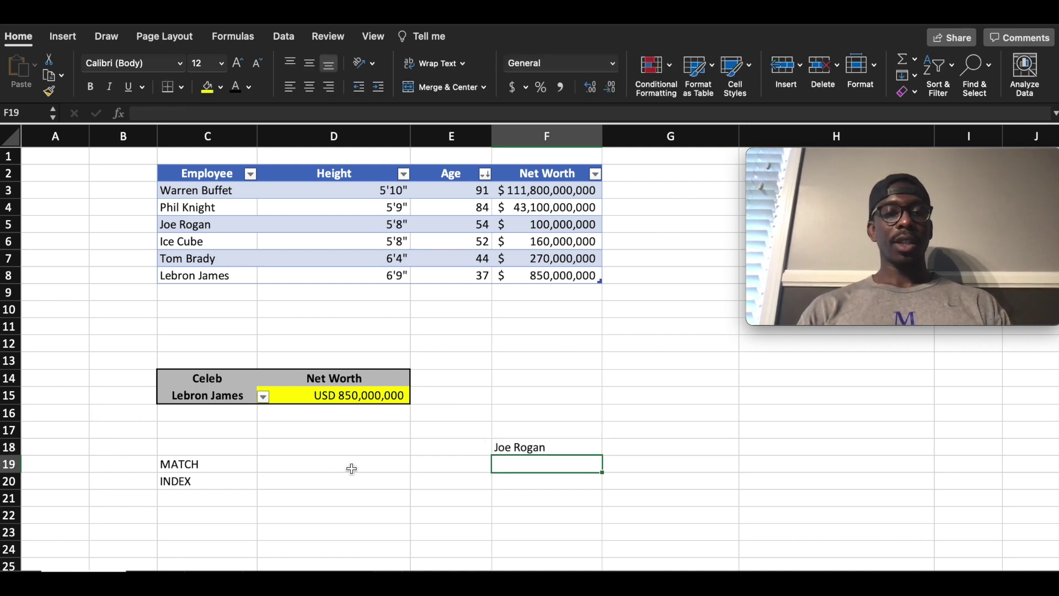
Step: Enter =MATCH(F18,Table4[Employee],0) in D19 to find the exact position of the F18 name in the Employee column
click(307, 462)
text(=)
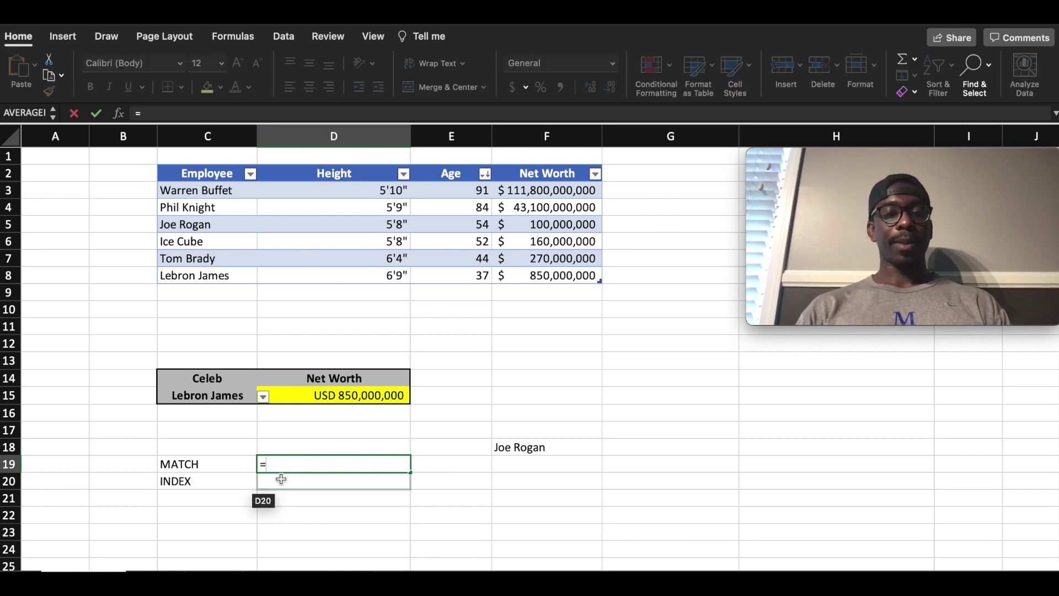
text(mat)
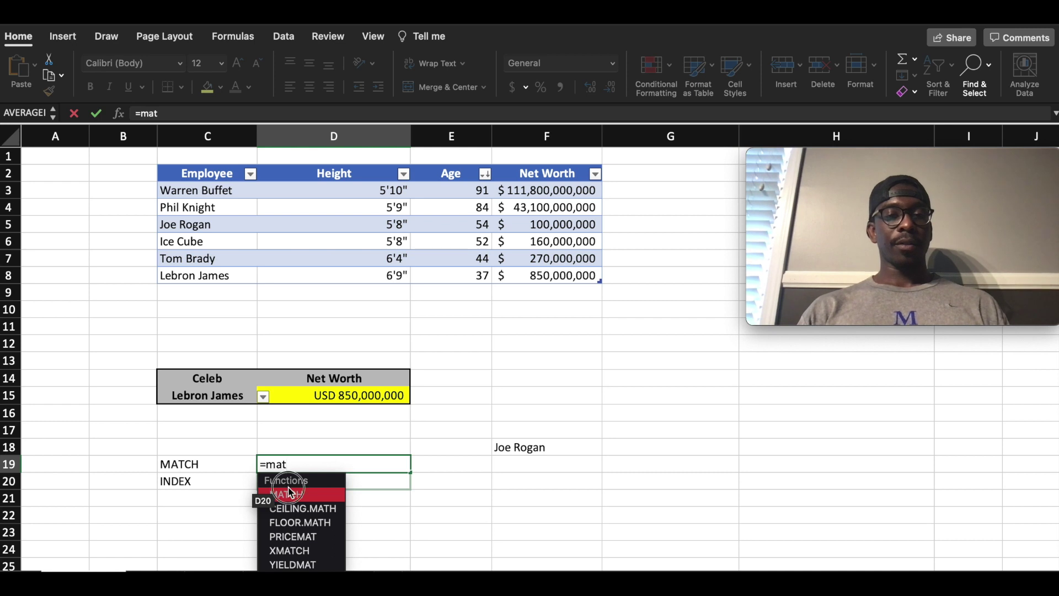
double_click(289, 491)
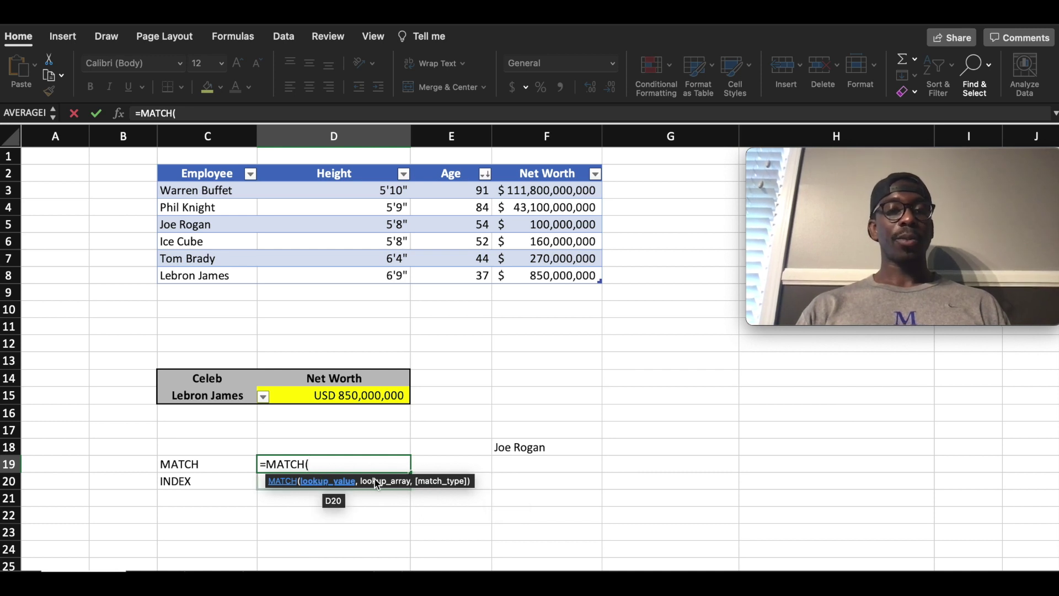
click(516, 448)
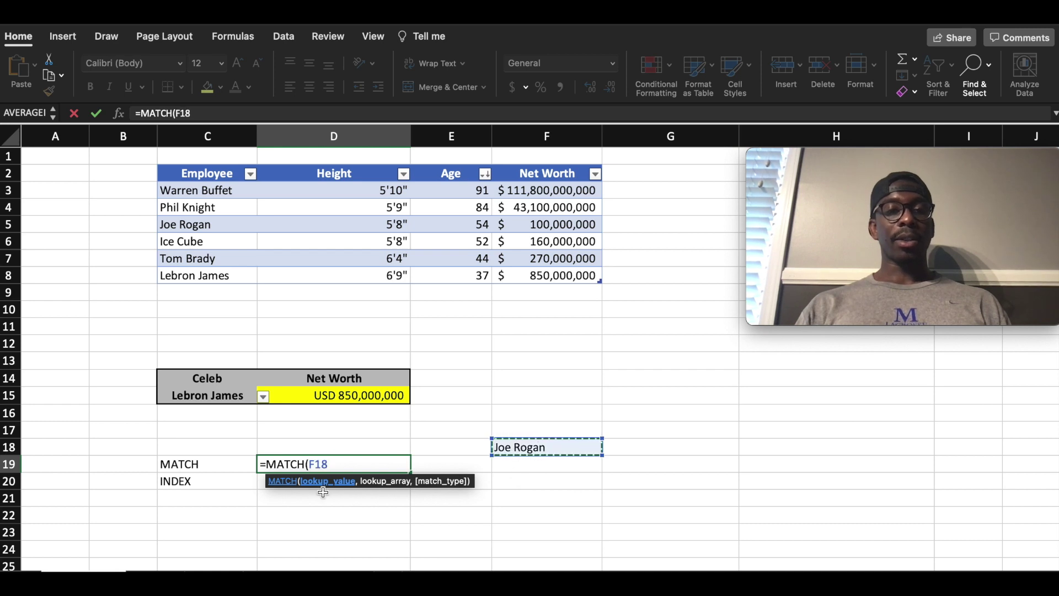
text(,)
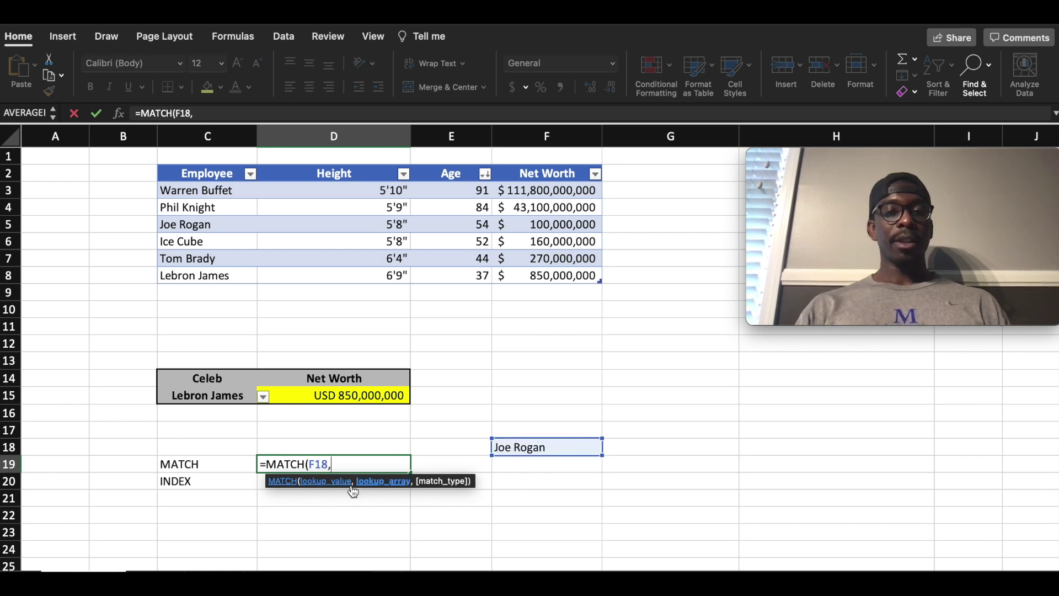
drag(188, 191, 183, 271)
text(,)
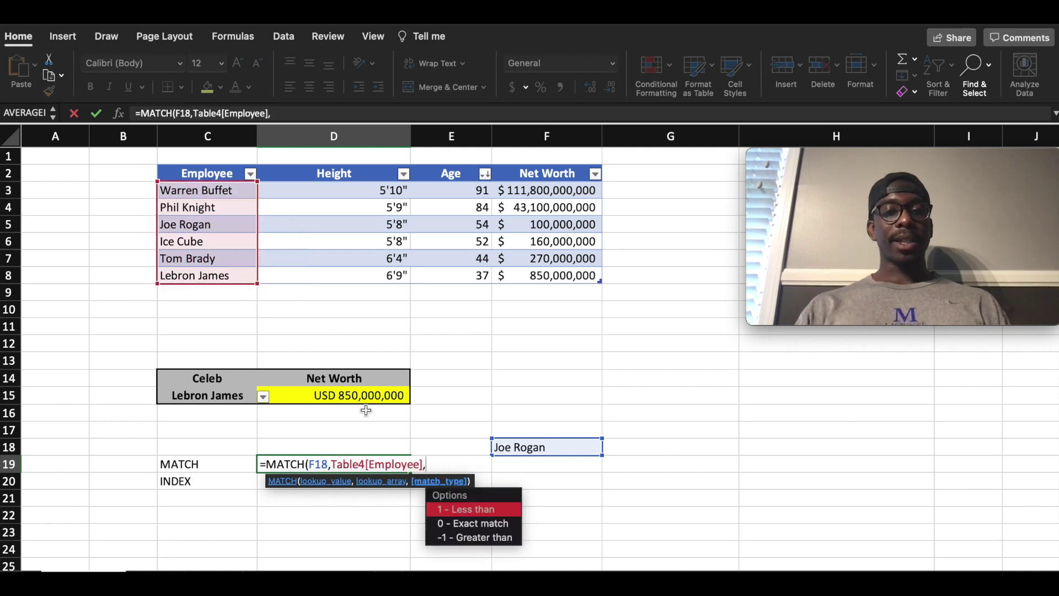
double_click(468, 525)
text())
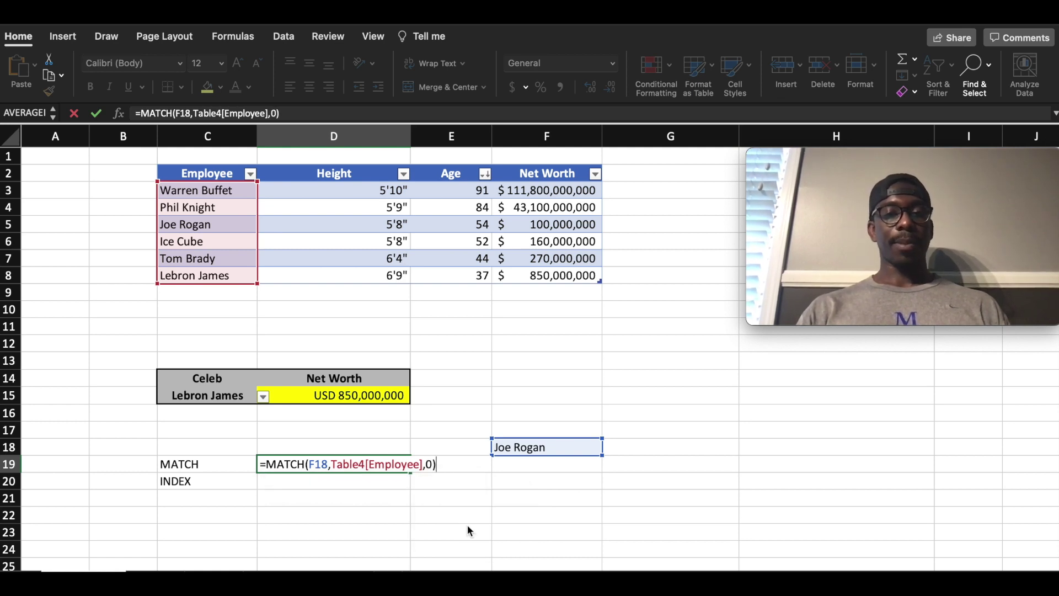
key(Return)
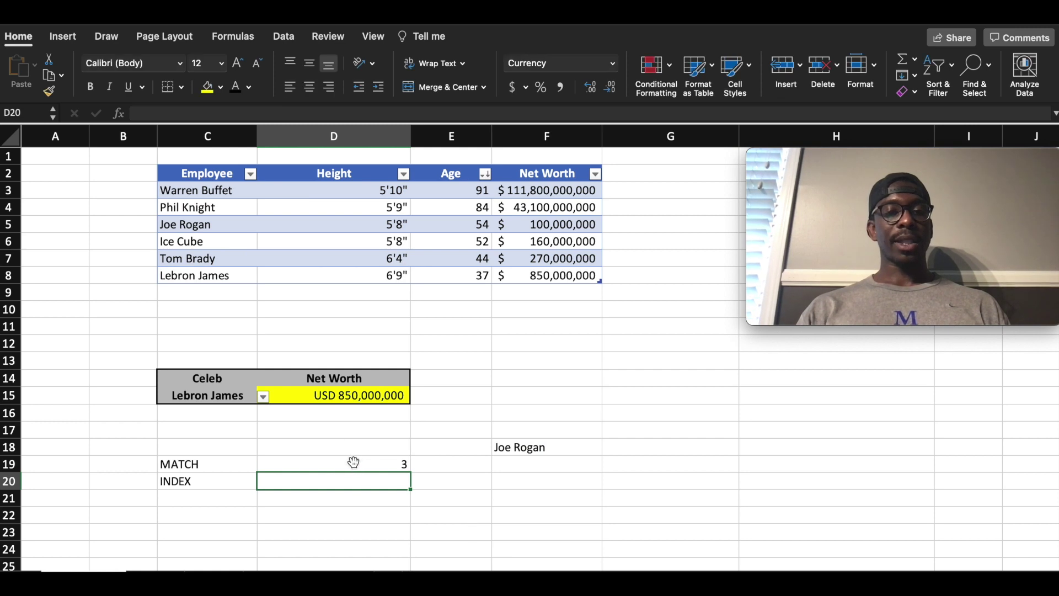
Step: Check the MATCH result by counting down the Employee column from C3 to Joe Rogan's row
click(354, 462)
click(207, 189)
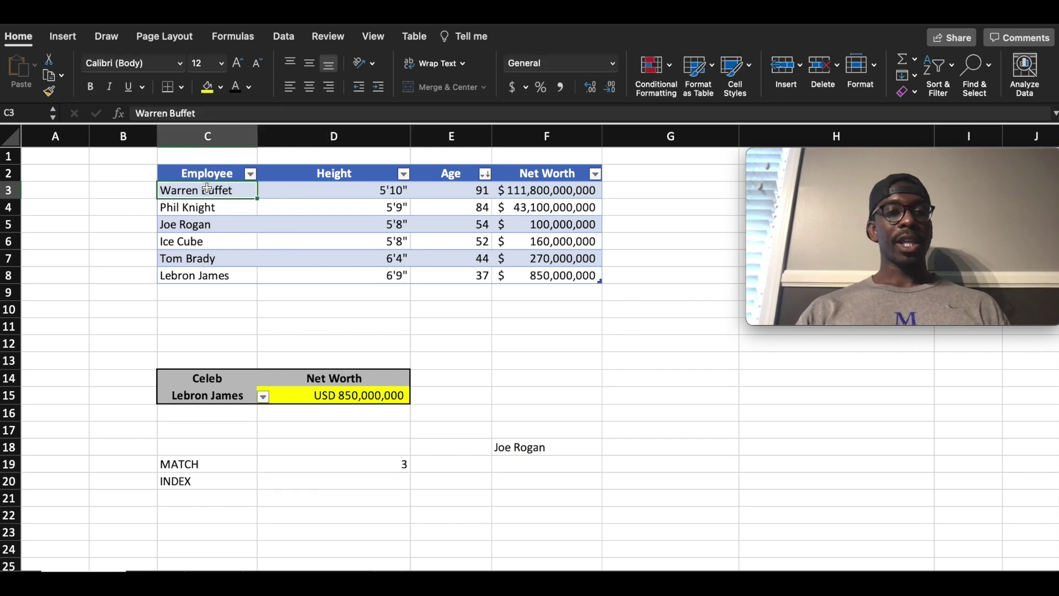
key(Down)
key(Down)
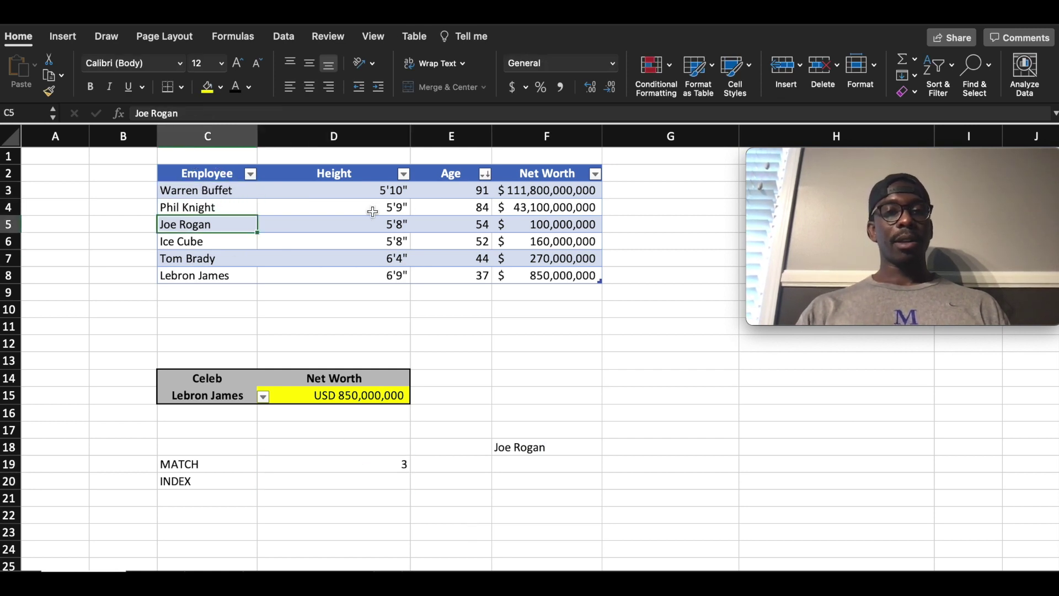
Step: Sort the table by Height in descending order and compare the MATCH result in D19 with Joe Rogan's row
click(404, 174)
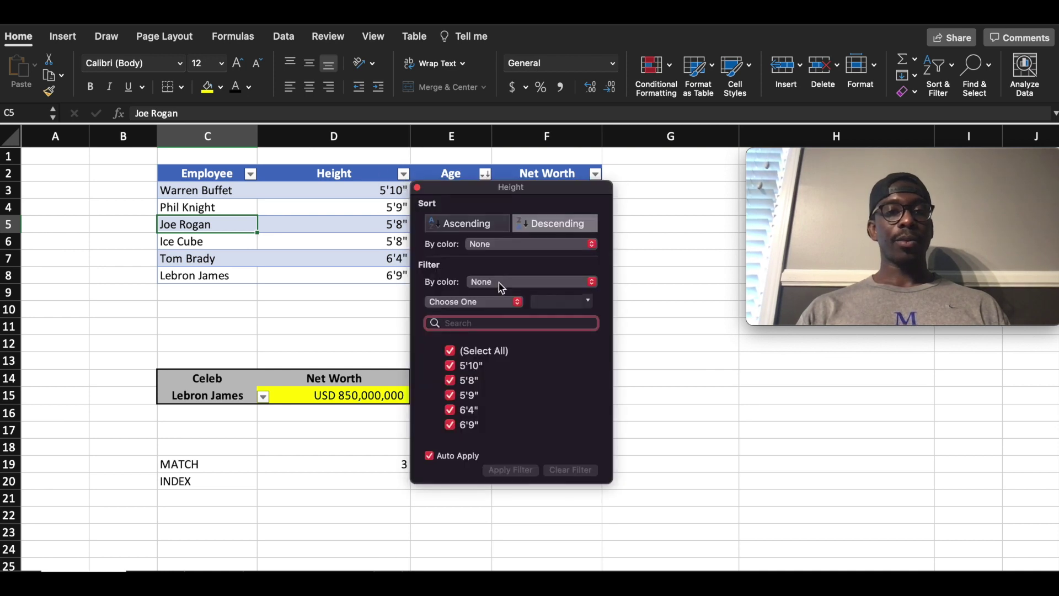
click(543, 223)
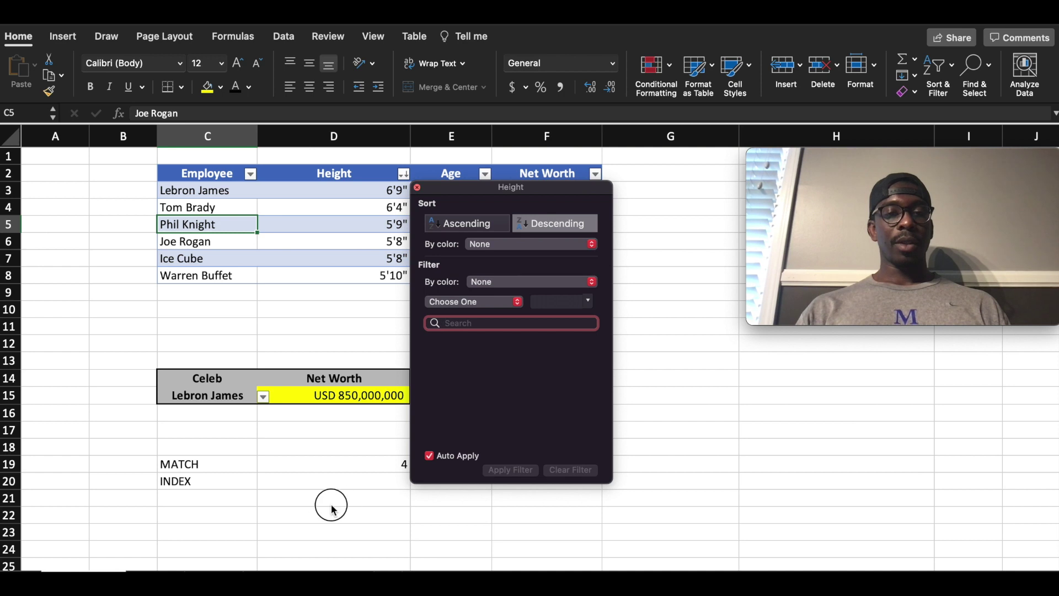
click(304, 466)
click(304, 467)
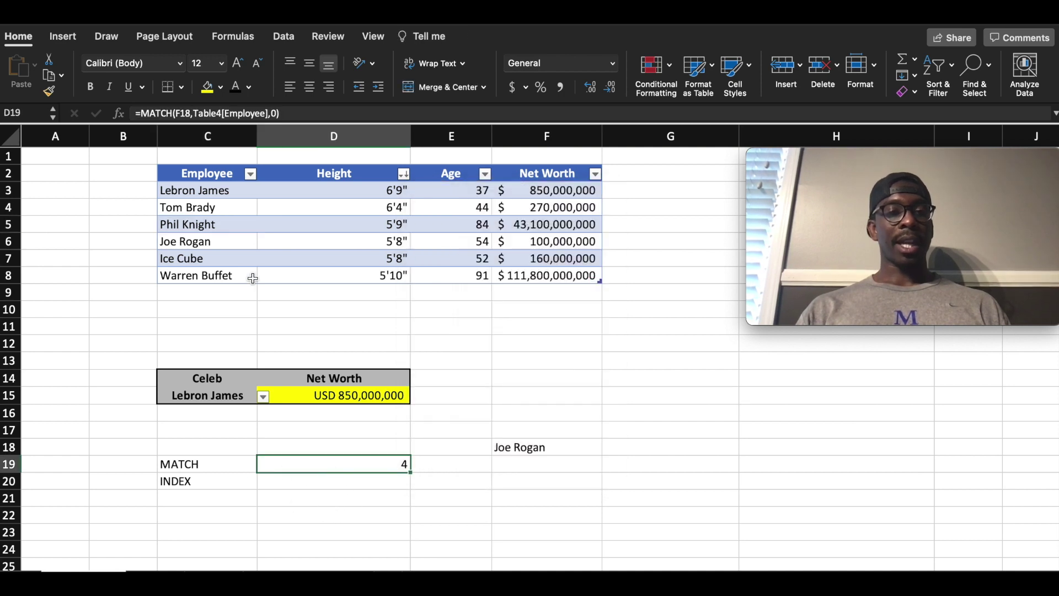
click(214, 242)
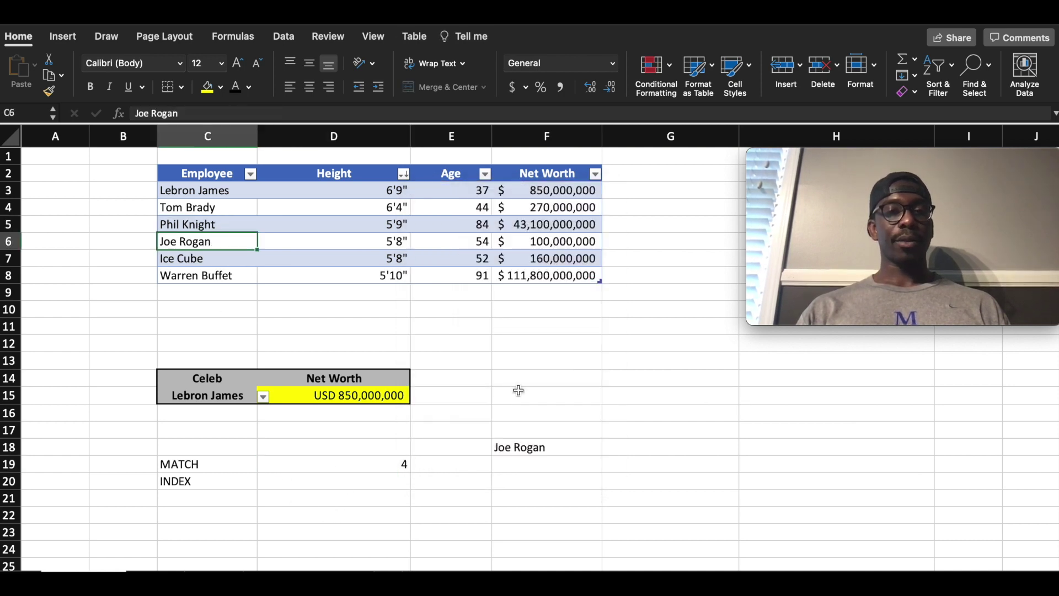
Step: Sort the table by Age in descending order
click(485, 175)
click(635, 224)
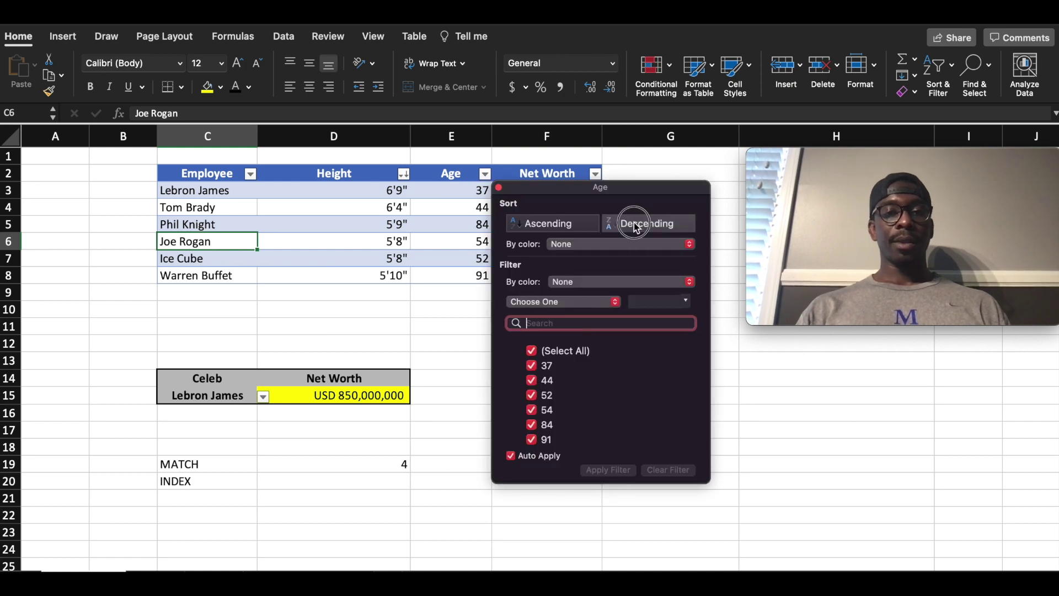
click(415, 273)
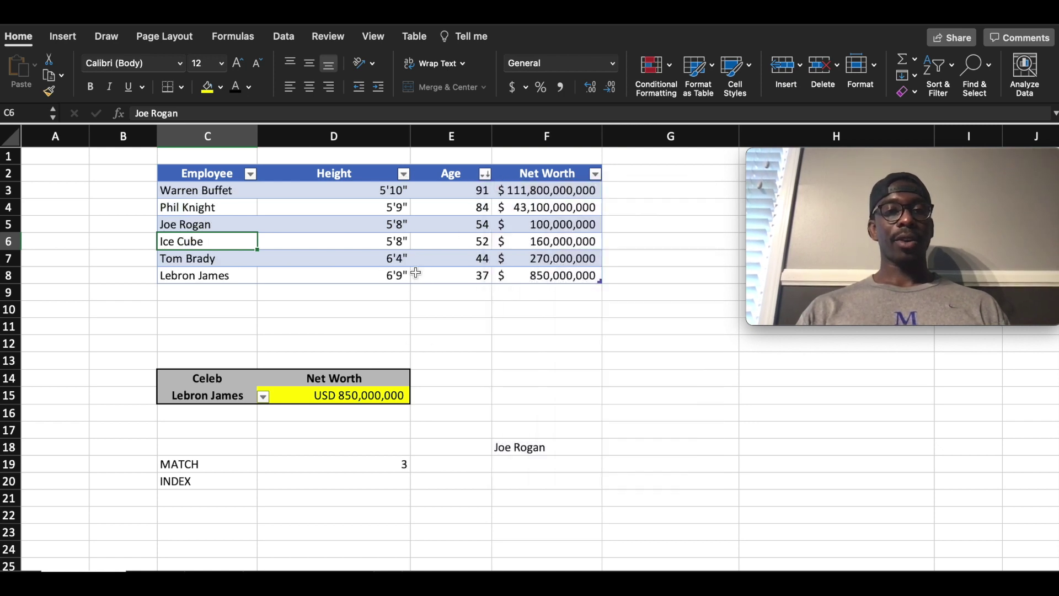
Step: Sort the table by Net Worth in descending order and check Joe Rogan's position in the list
click(596, 175)
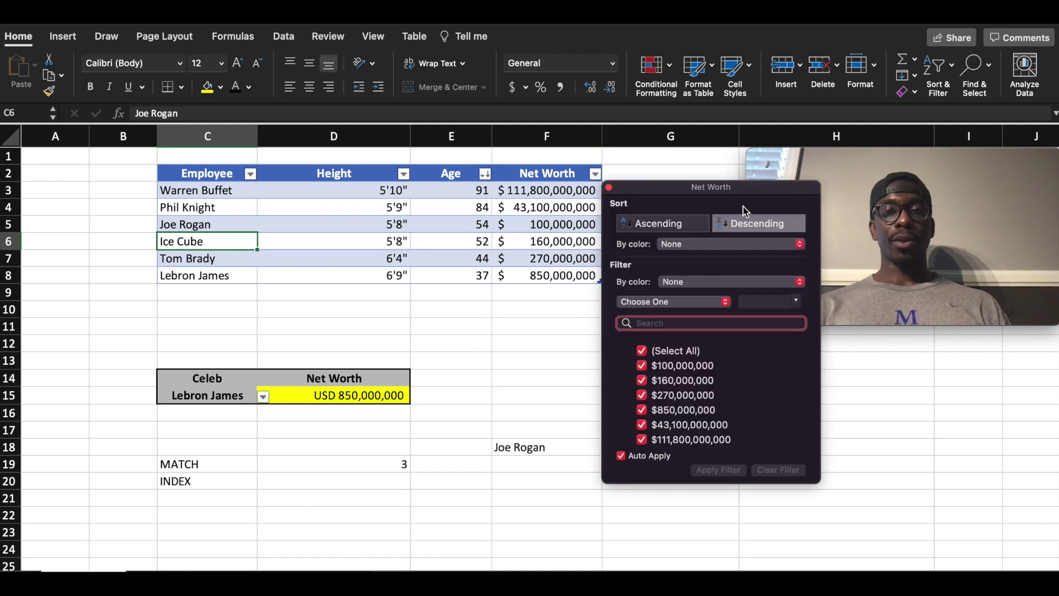
click(746, 228)
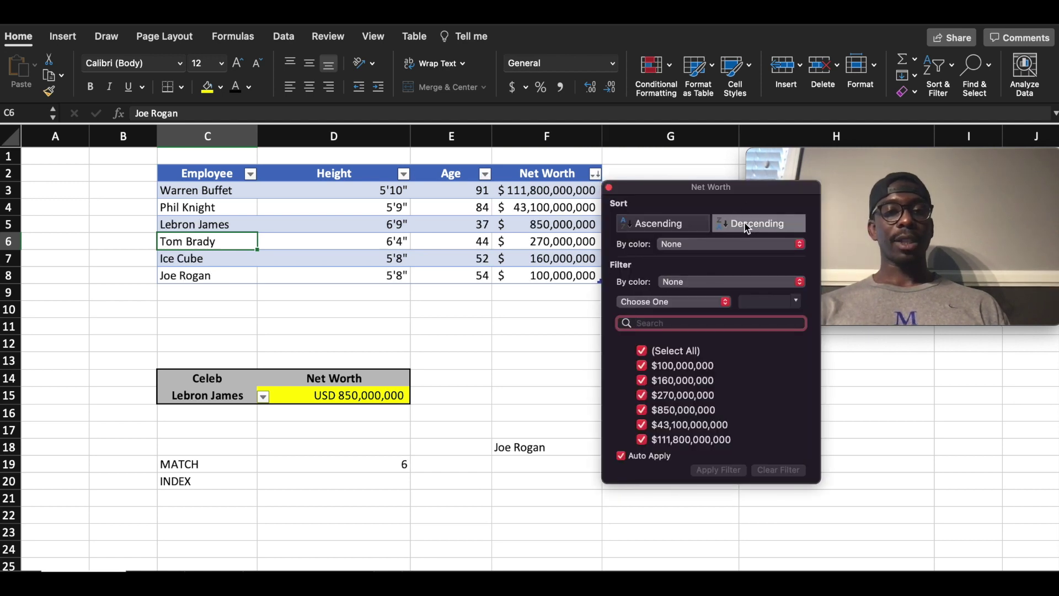
click(417, 500)
click(548, 276)
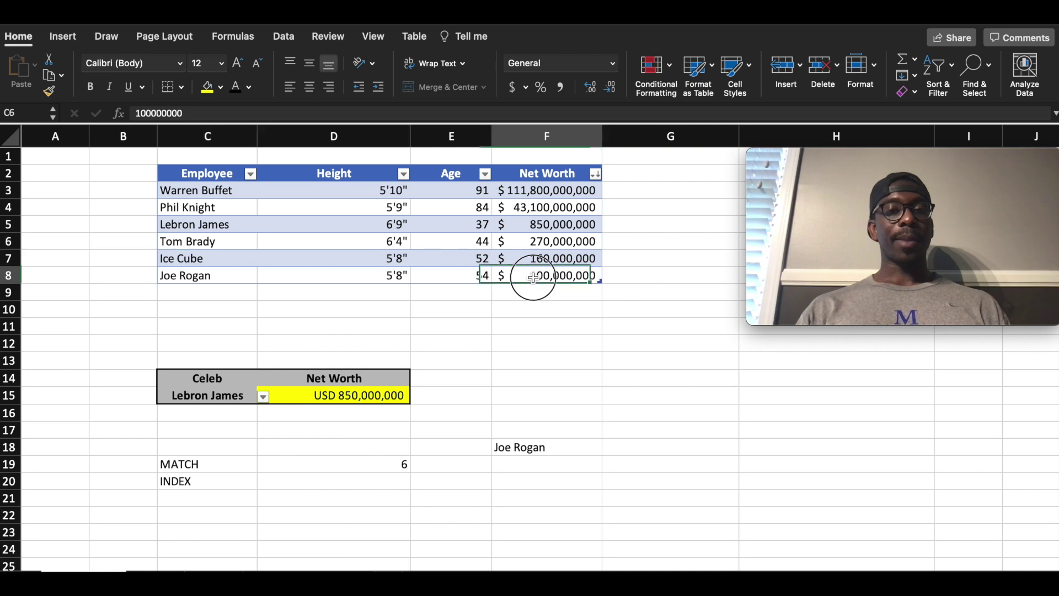
click(201, 279)
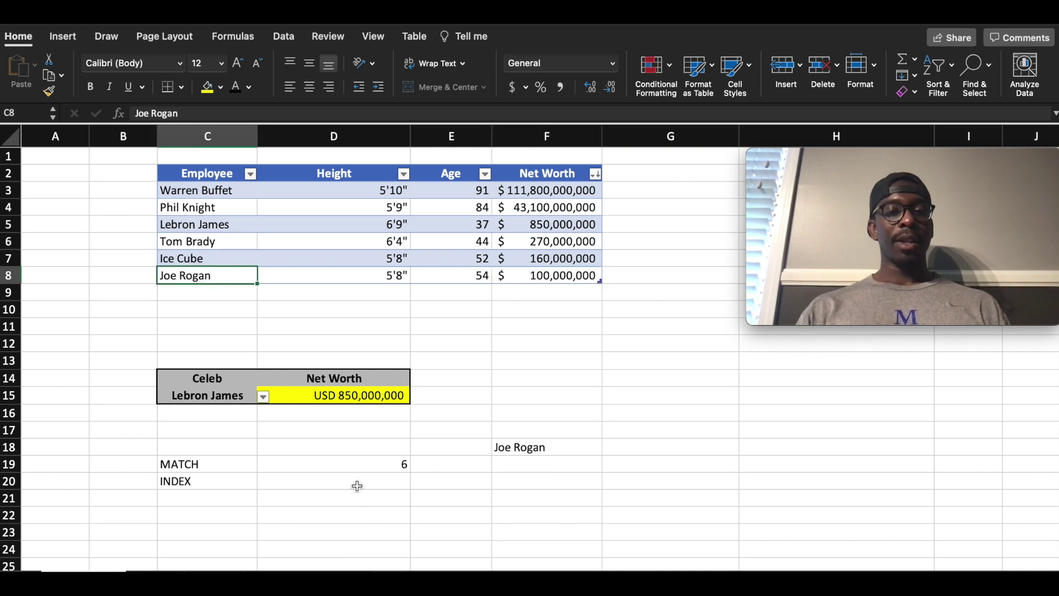
Step: Start an INDEX formula in D20 with the whole celebrity table, Table4, as its array
click(330, 398)
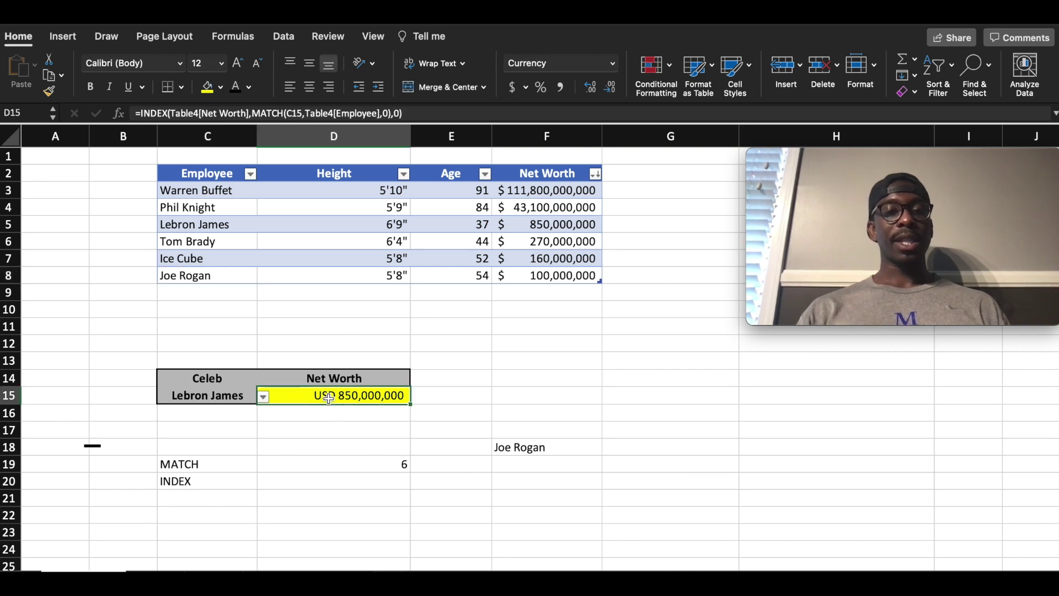
click(296, 485)
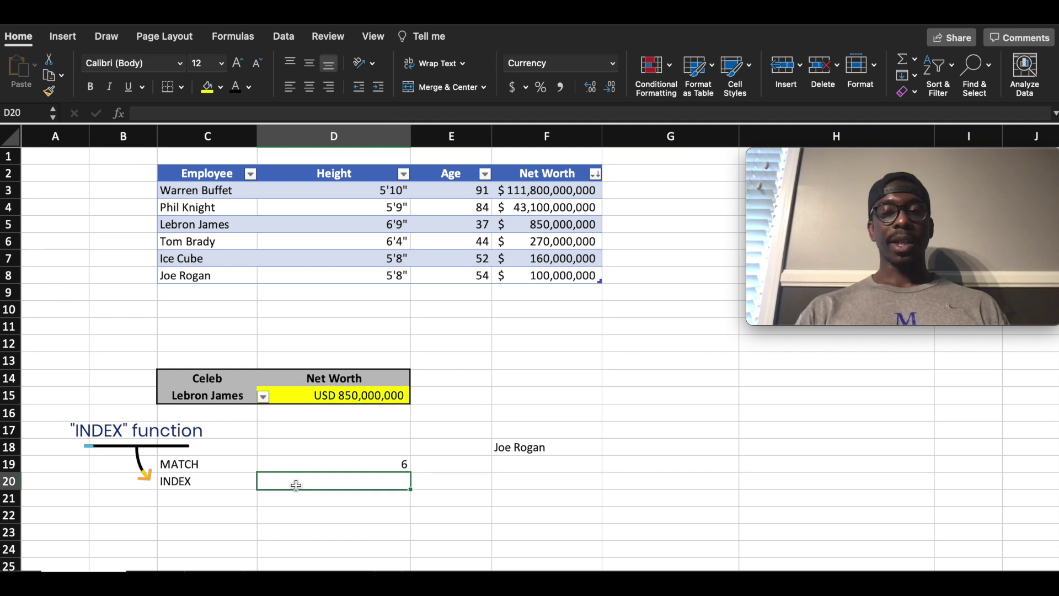
text(=in)
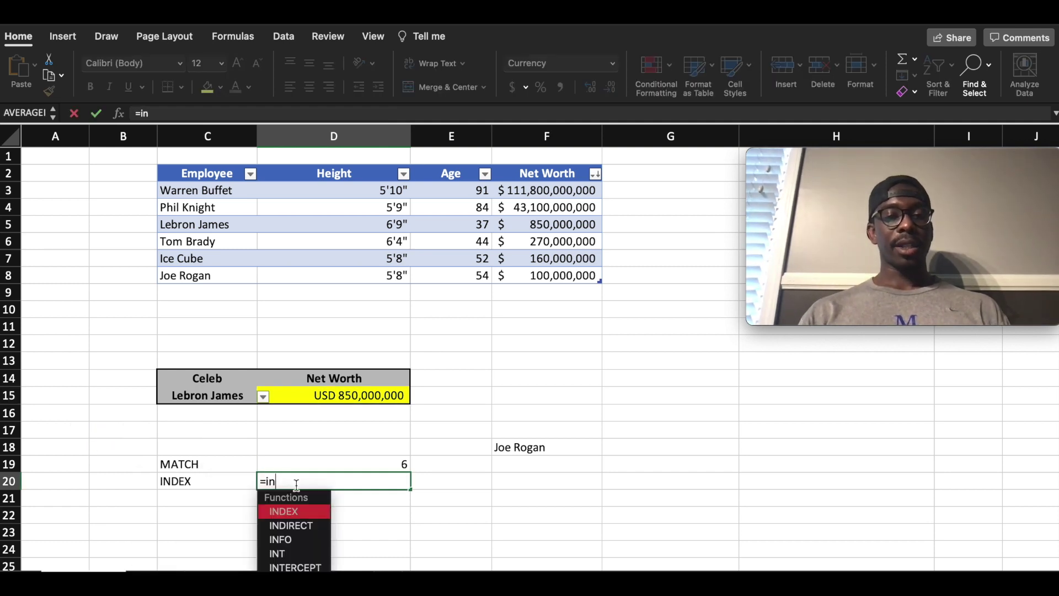
double_click(288, 511)
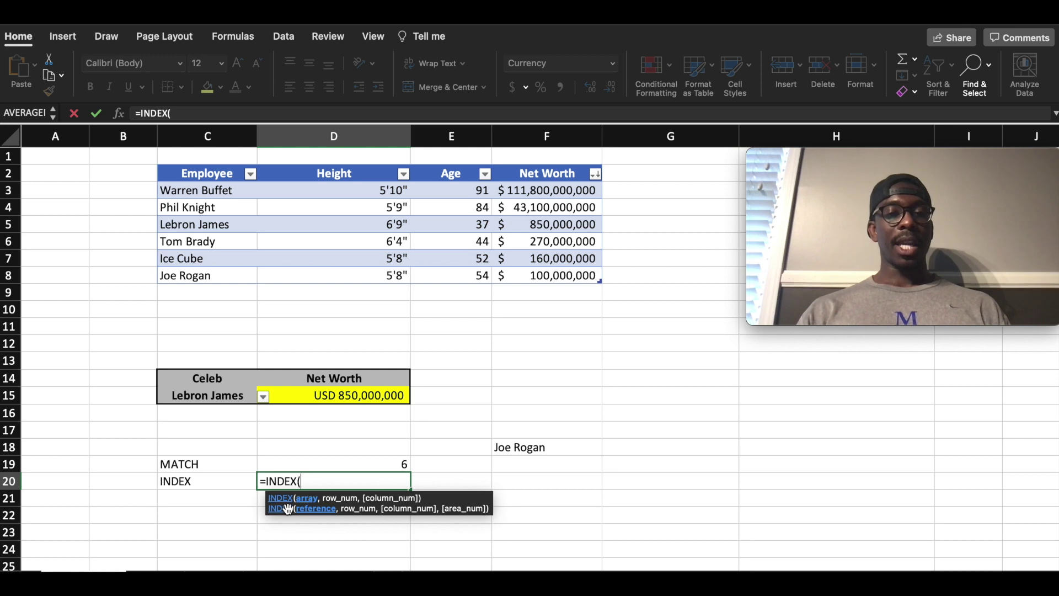
click(308, 502)
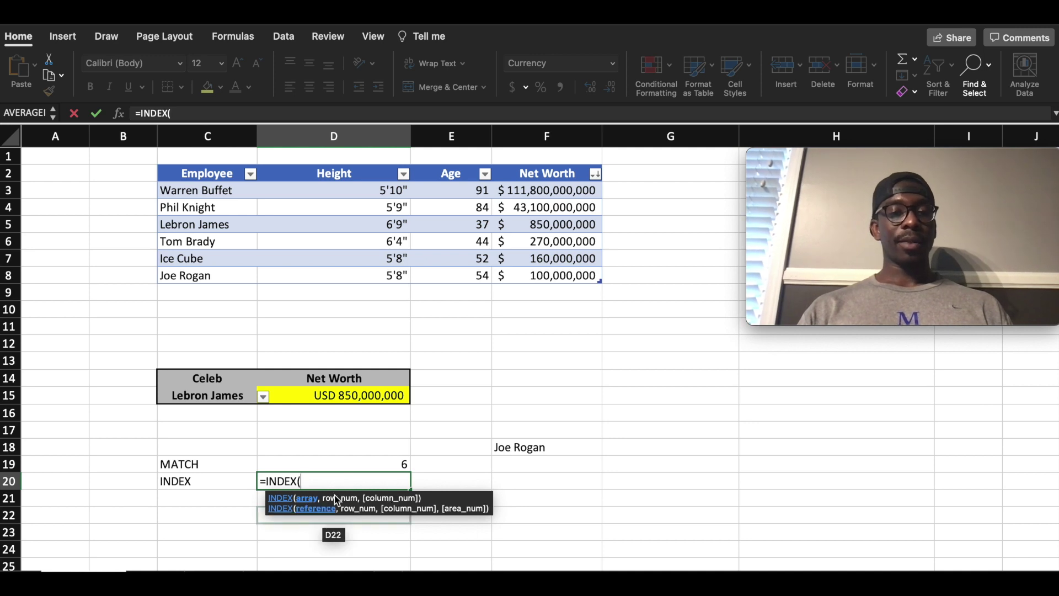
click(212, 192)
drag(212, 192, 518, 271)
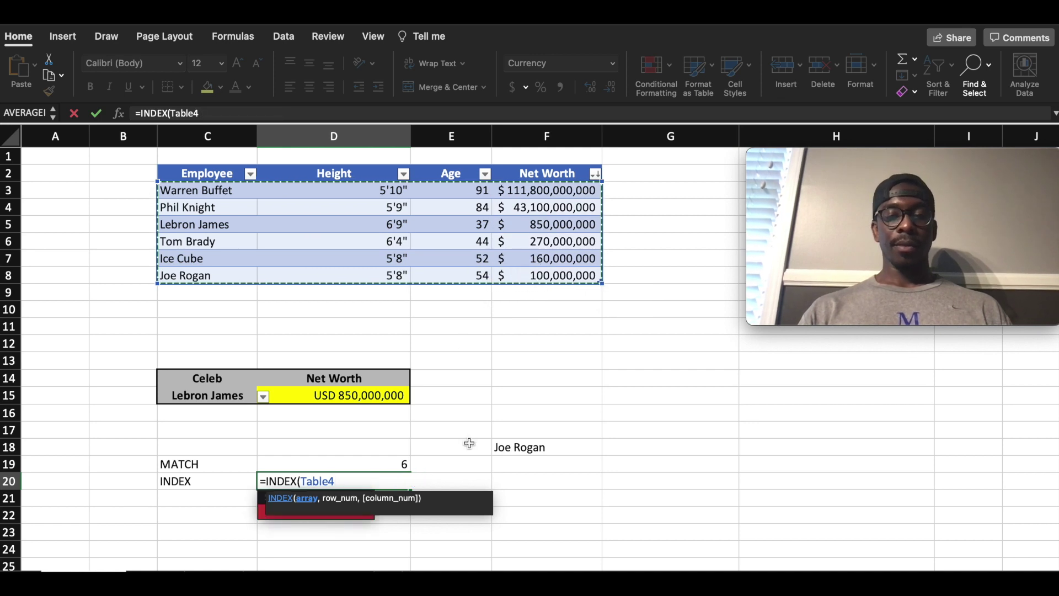
Step: Complete the INDEX formula in D20 with D19 as the row number and 4 as the column number
text(,)
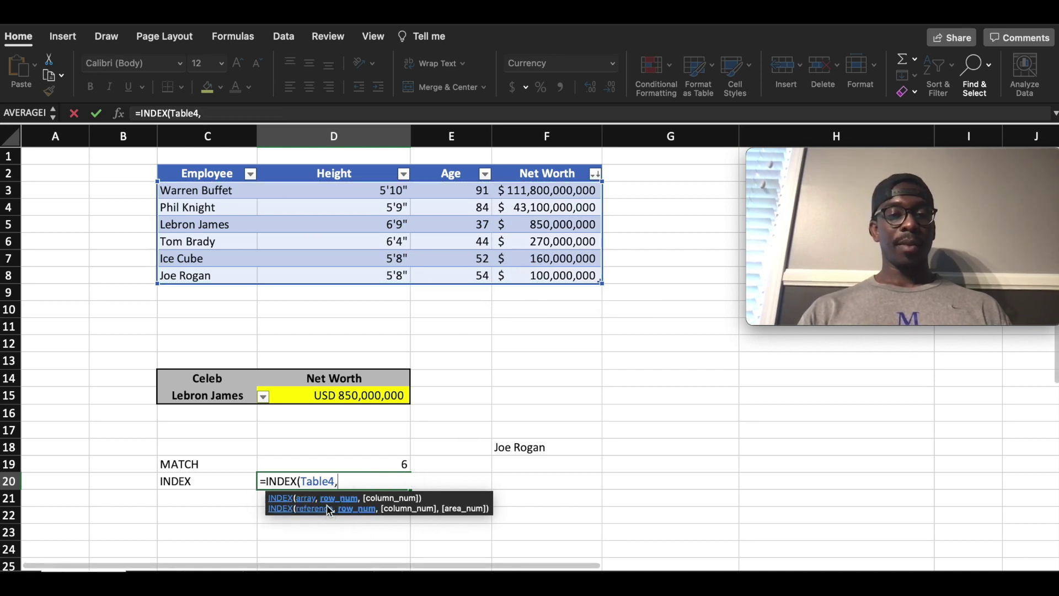
click(315, 465)
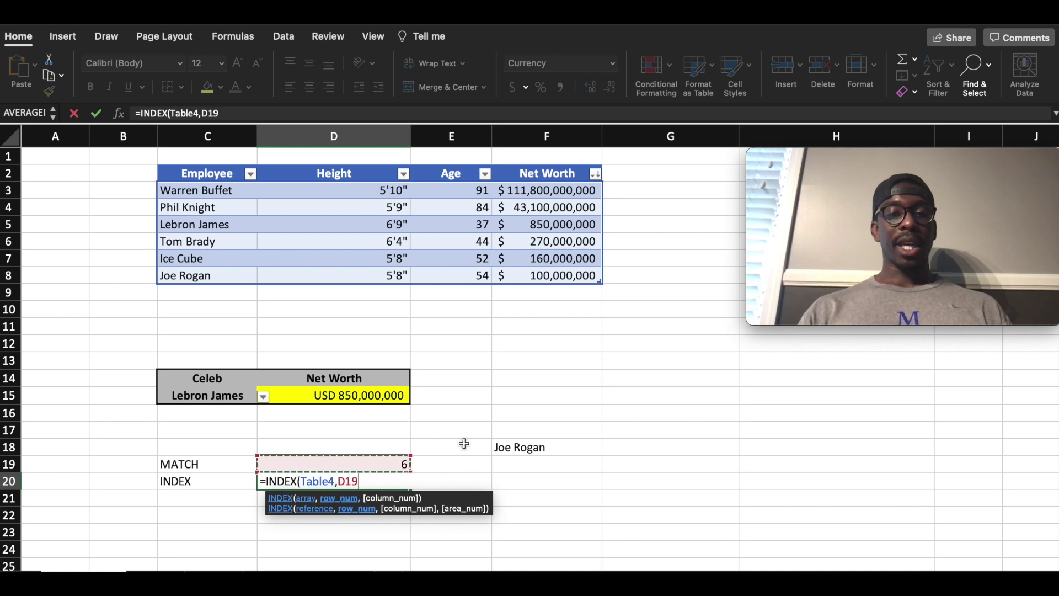
text(,)
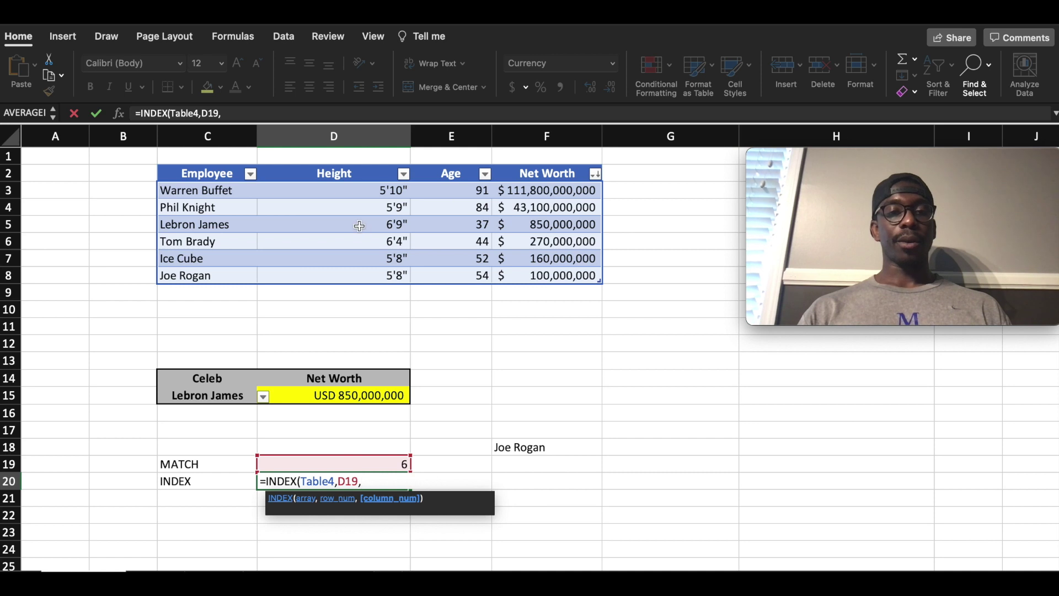
click(235, 114)
text(4))
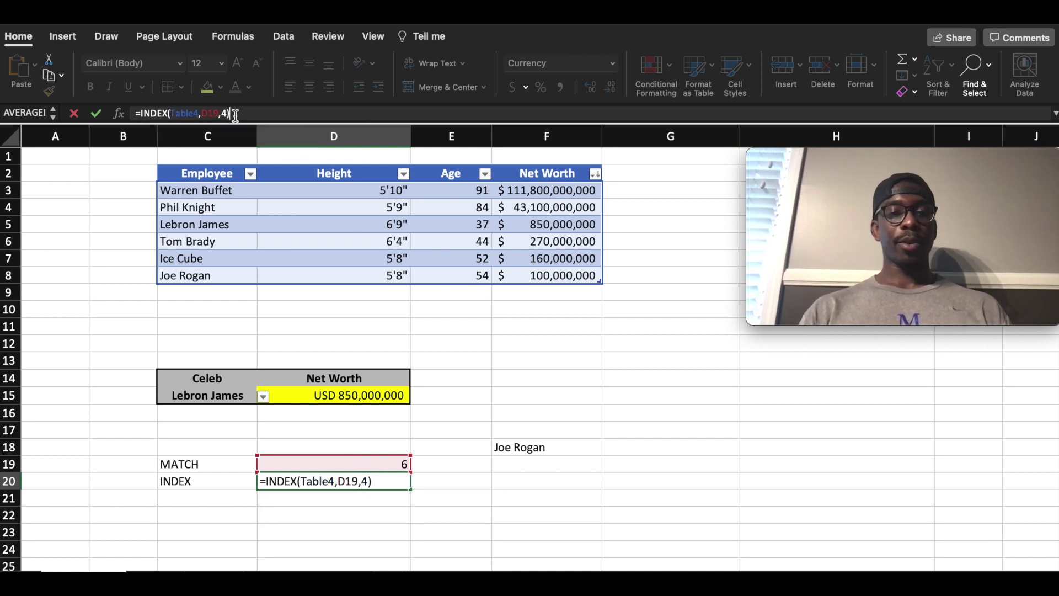
key(Return)
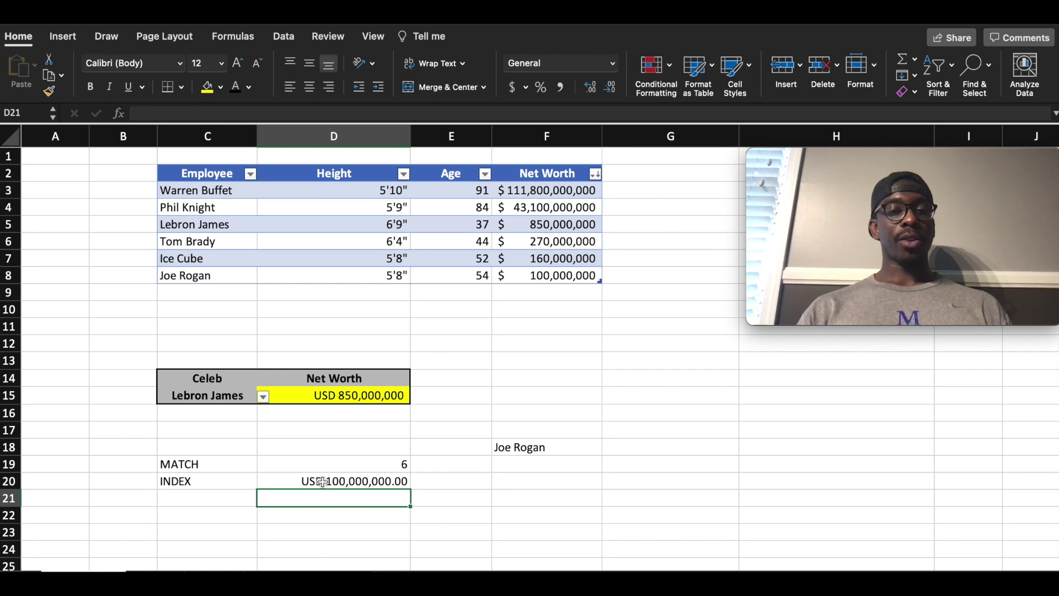
Step: Inspect the MATCH formula in D19, and replace the lookup name in F18 with Lebron James
click(332, 481)
click(347, 464)
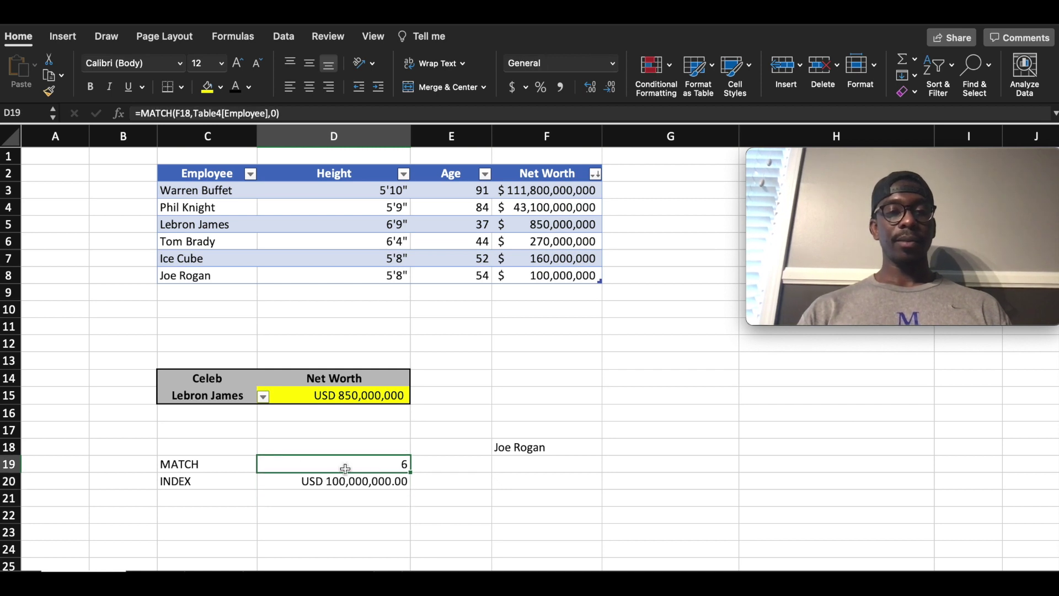
click(562, 448)
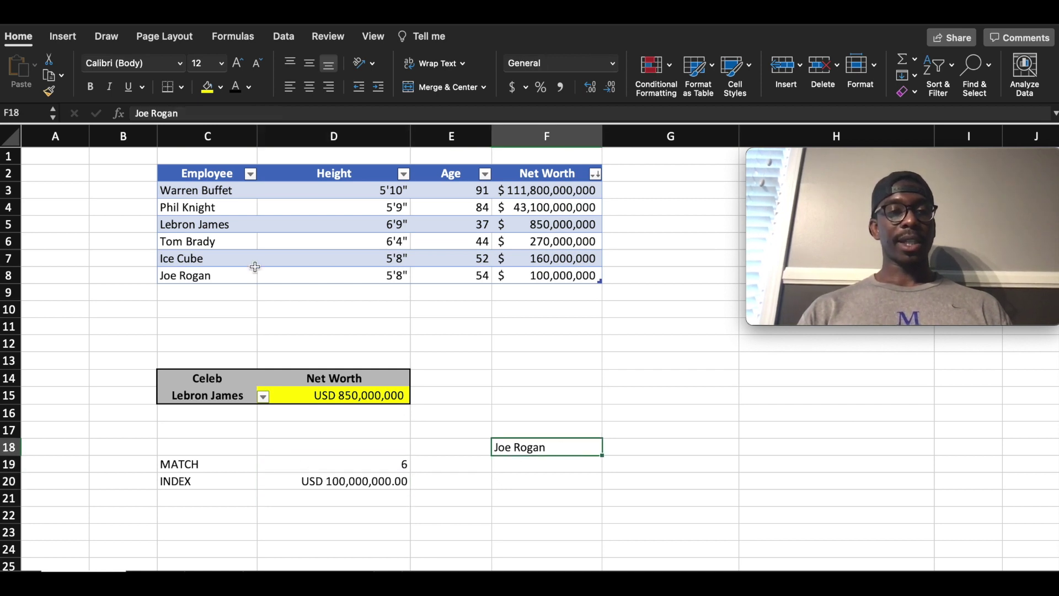
text(Lebro)
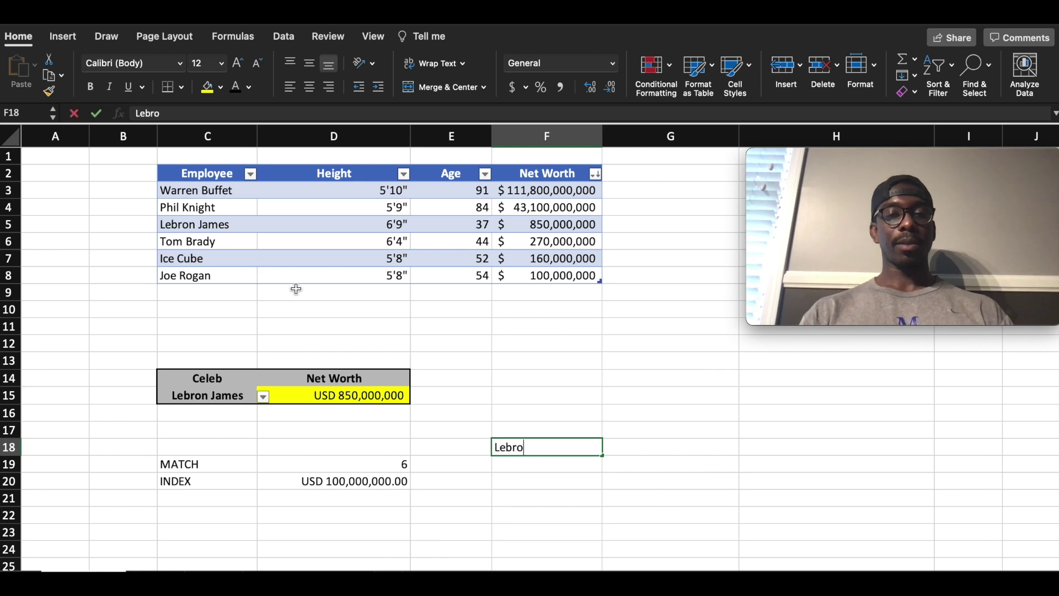
text(n Joma)
key(BackSpace)
key(BackSpace)
key(BackSpace)
text(ames)
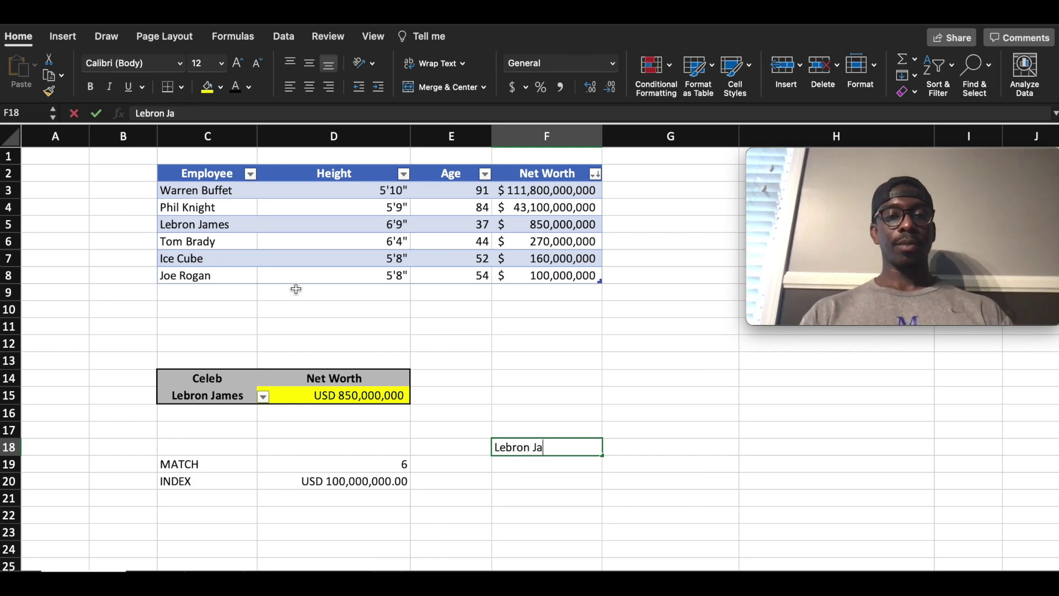
key(Return)
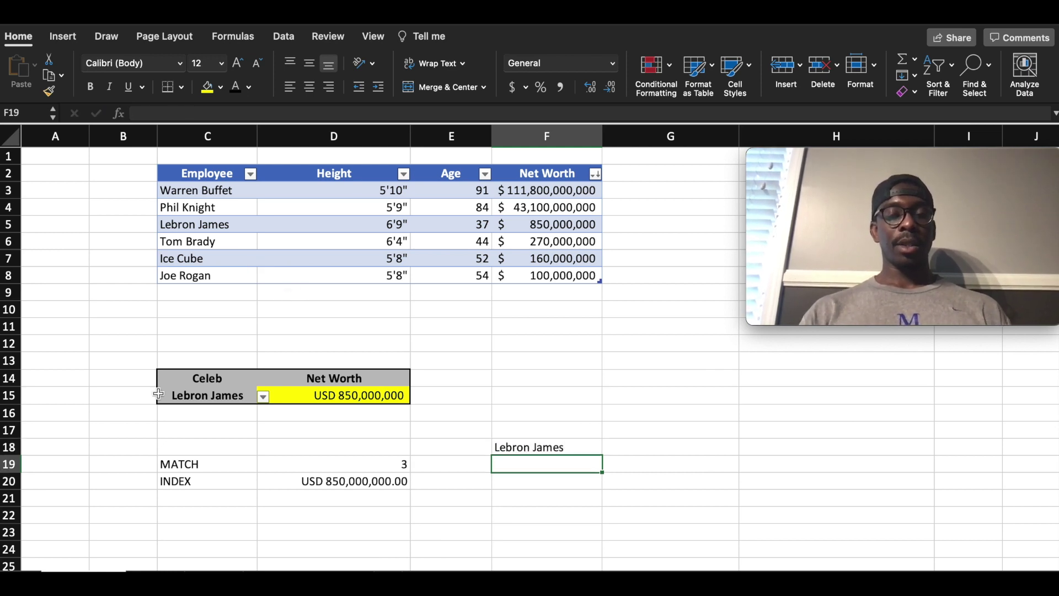
Step: Check the INDEX result in D20 and view the list of names offered in the Celeb cell C15
click(347, 483)
click(348, 436)
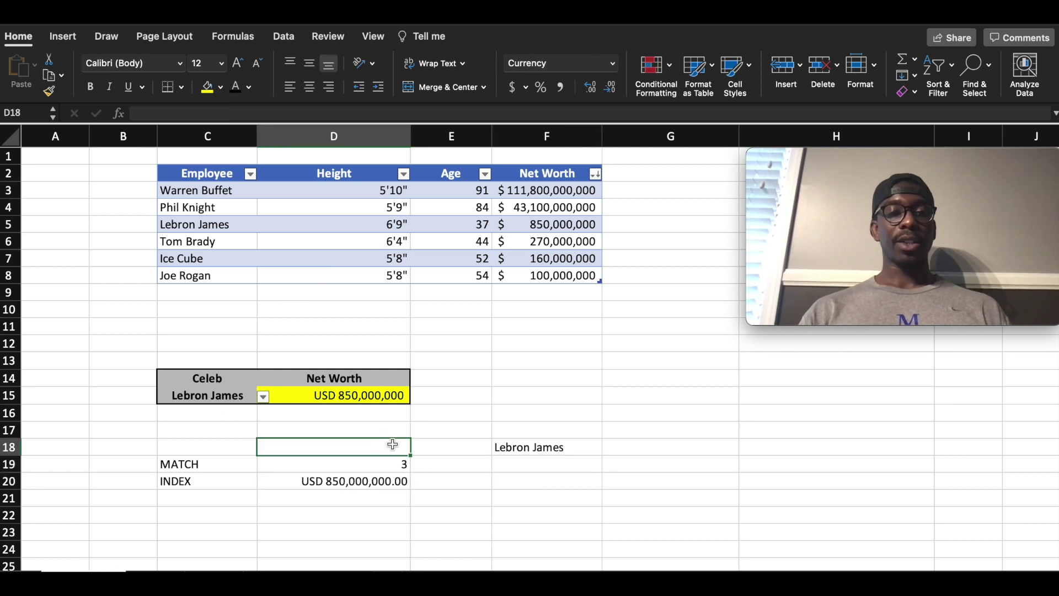
click(222, 394)
click(264, 396)
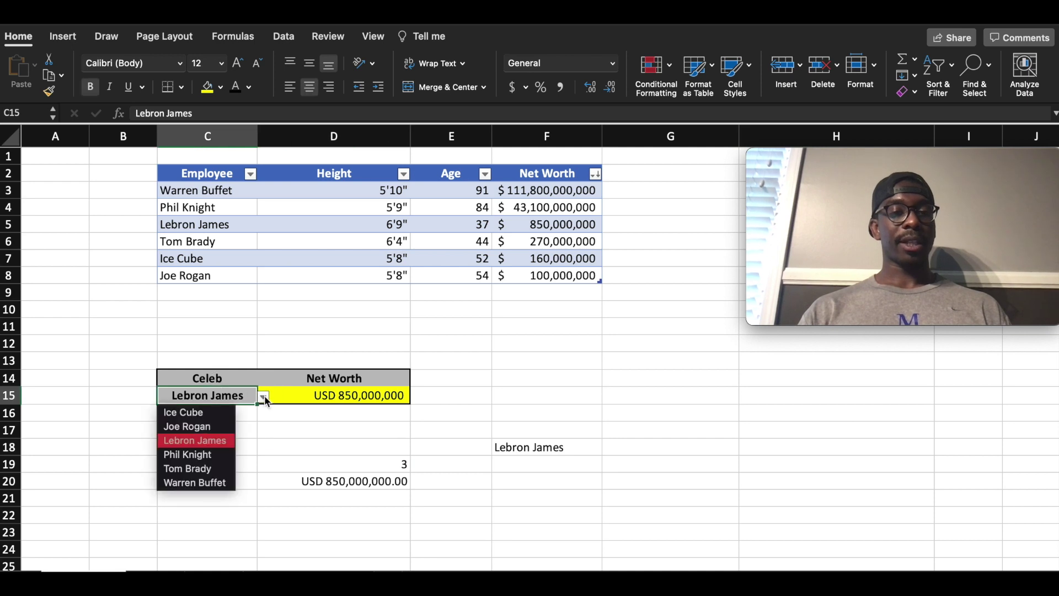
click(417, 450)
click(553, 447)
click(525, 504)
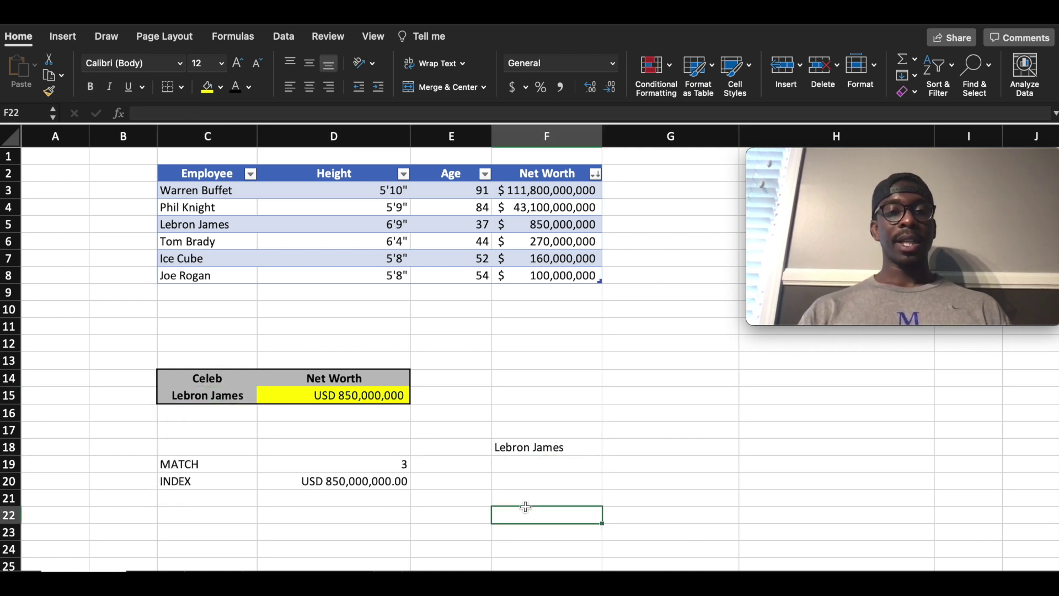
Step: Open data validation for F18 and set it to allow a List, ready for source entries
click(521, 447)
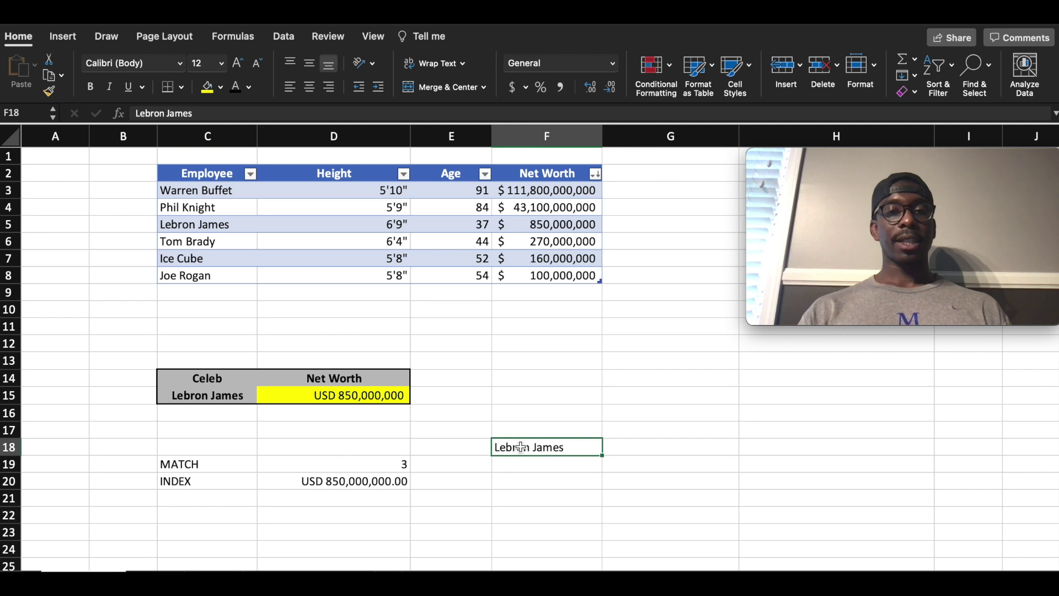
click(282, 39)
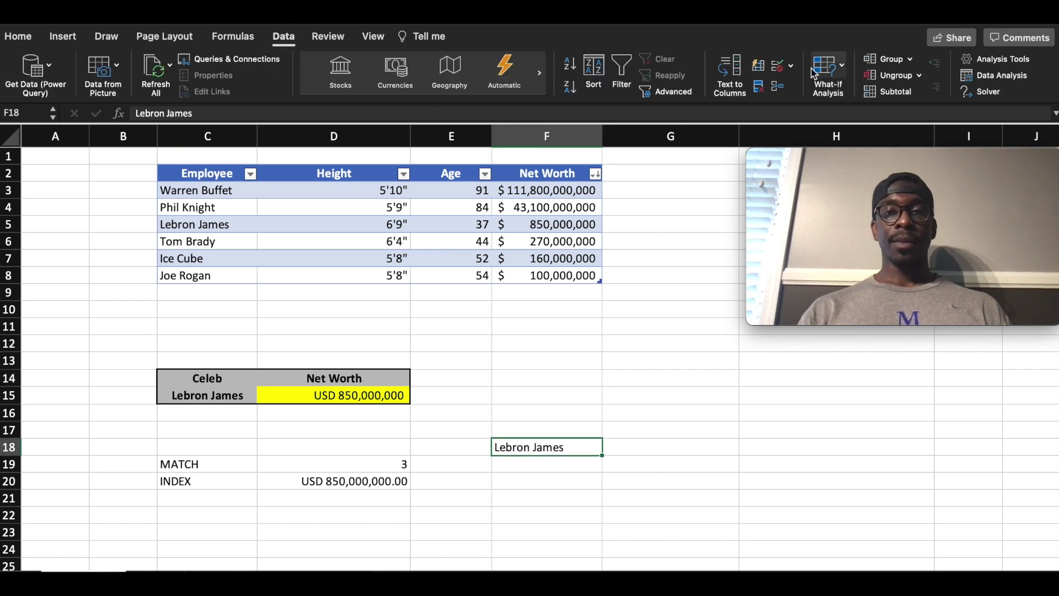
click(775, 69)
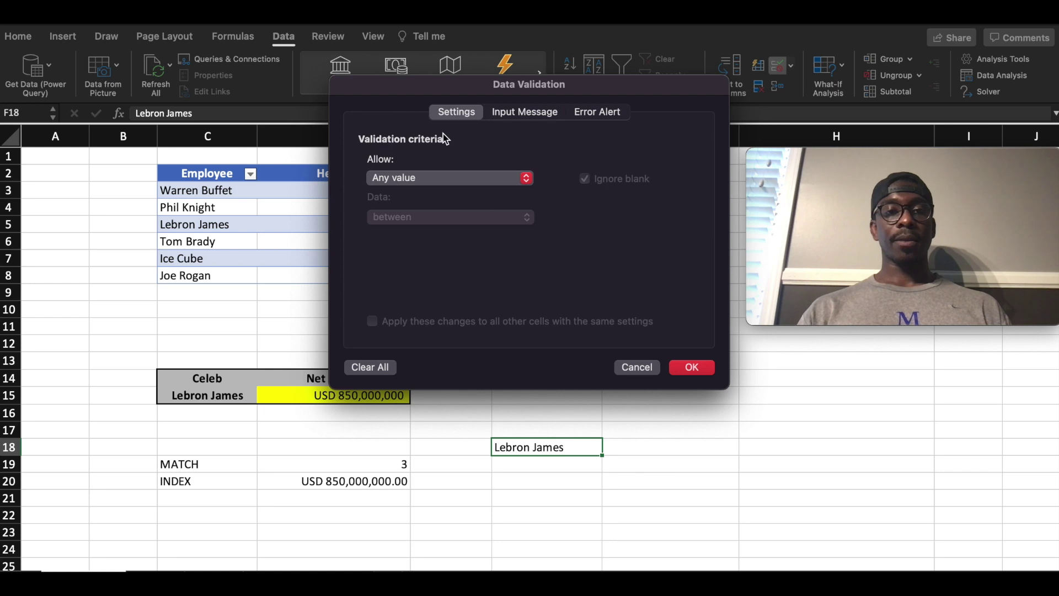
click(401, 177)
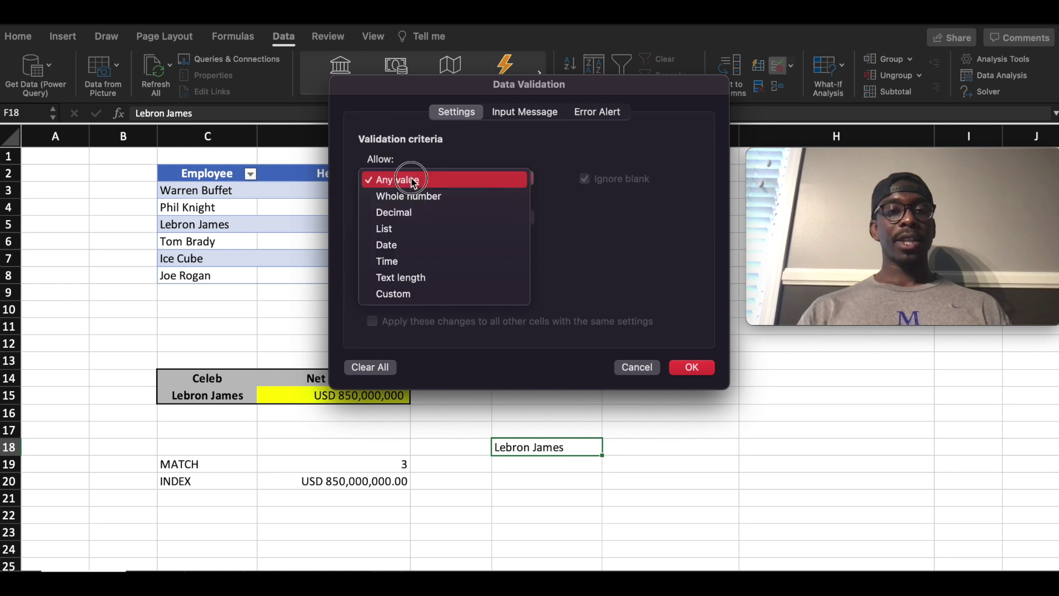
click(404, 234)
click(517, 257)
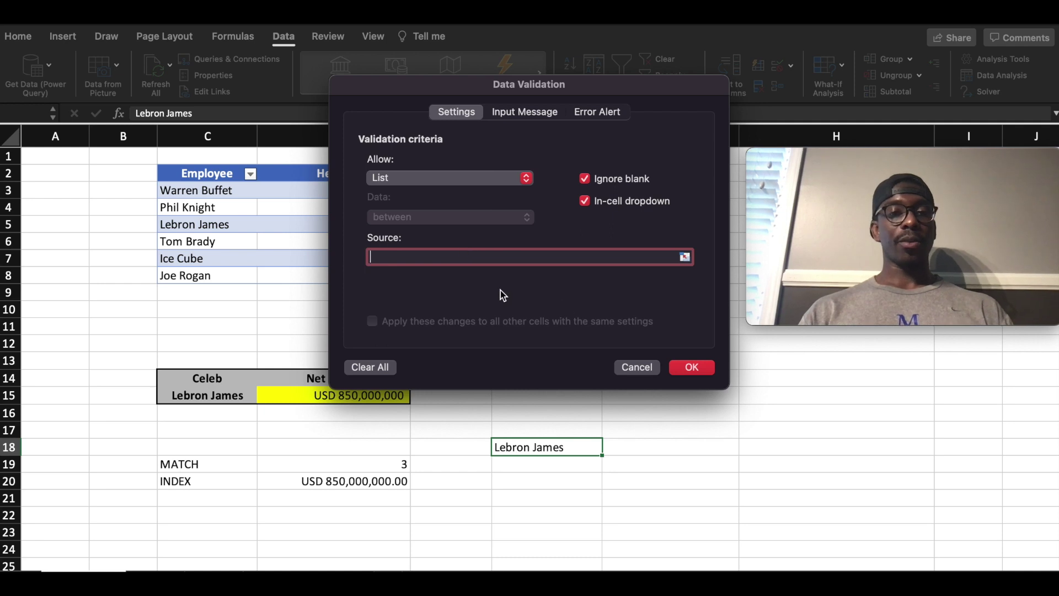
Step: Enter Warren Buffet, Phil Knight, Lebron James, Tom Brady, Ice Cube, Joe Rogan as the list source and apply the validation
text(Warren Buffe)
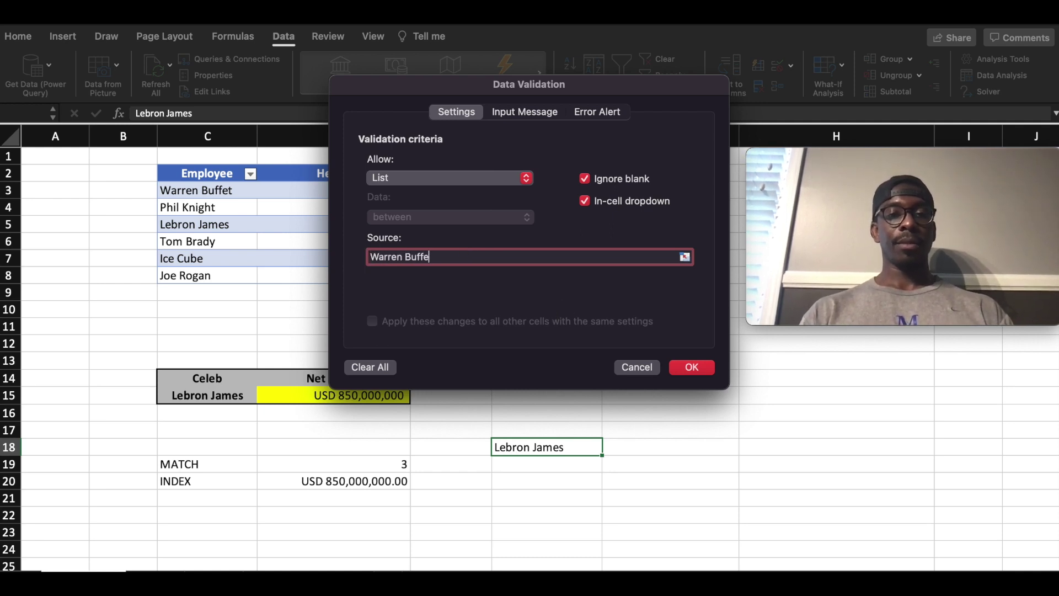
text(t, Phil Knight, Leb)
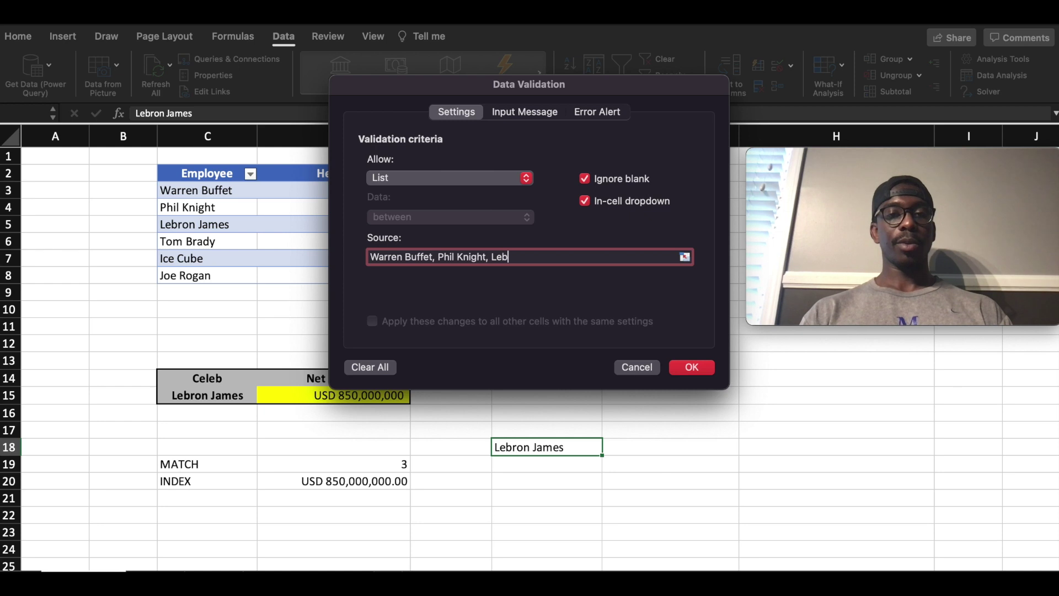
text(ron James, Tom Brady, Ice)
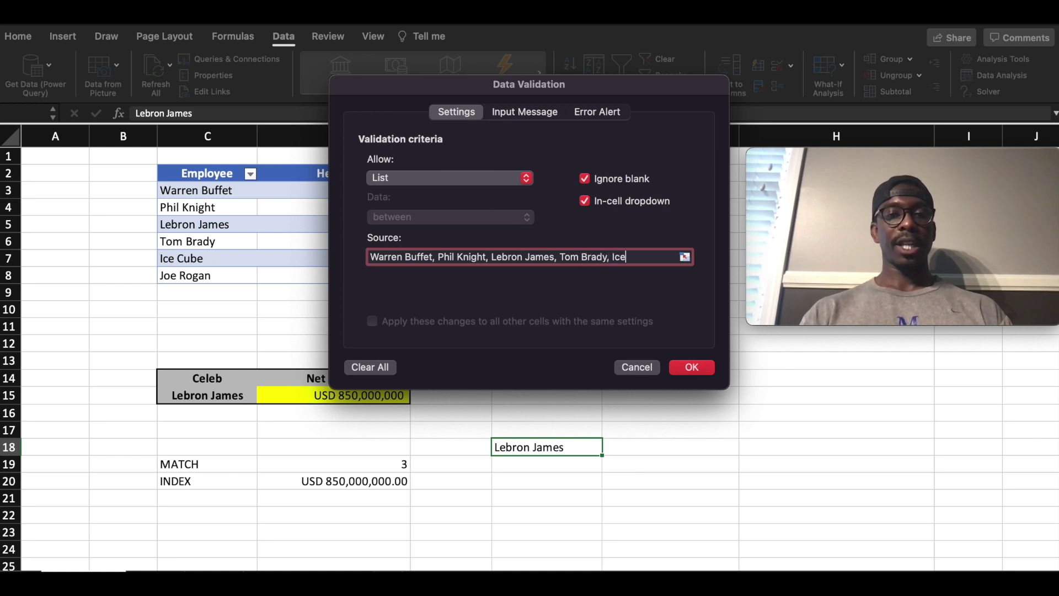
key(BackSpace)
key(BackSpace)
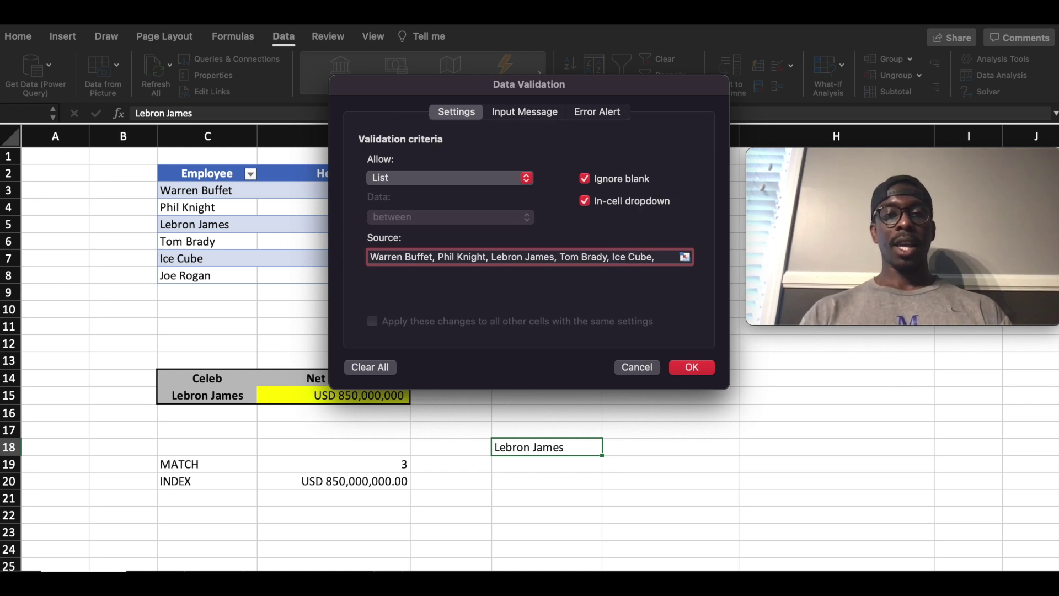
text(e )
text(Rogan)
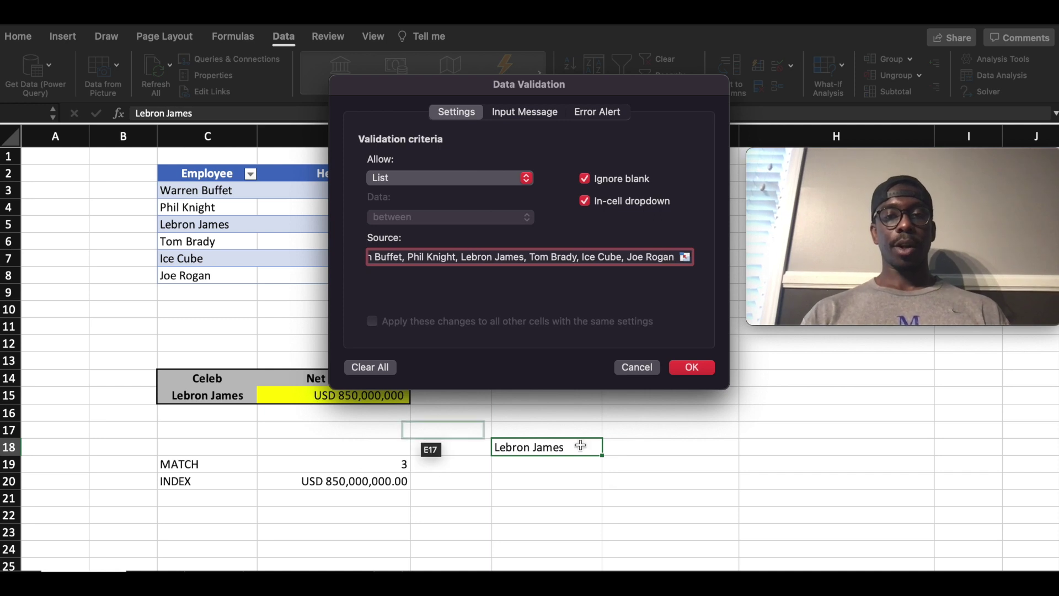
click(690, 367)
Step: Choose Joe Rogan from the validation list in F18 to test the lookup
click(567, 506)
click(561, 446)
click(607, 448)
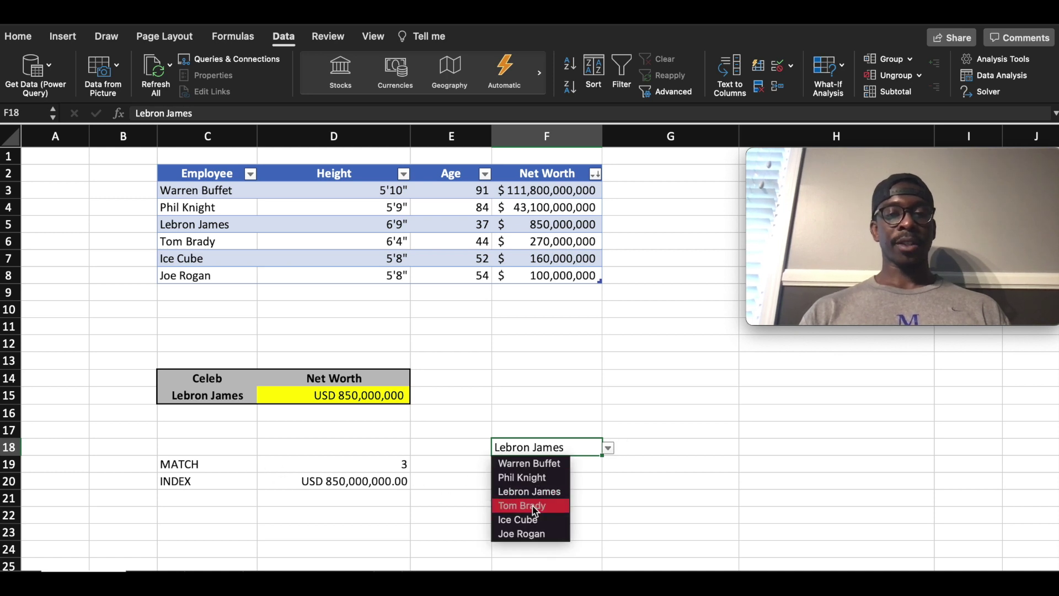
click(524, 535)
click(541, 479)
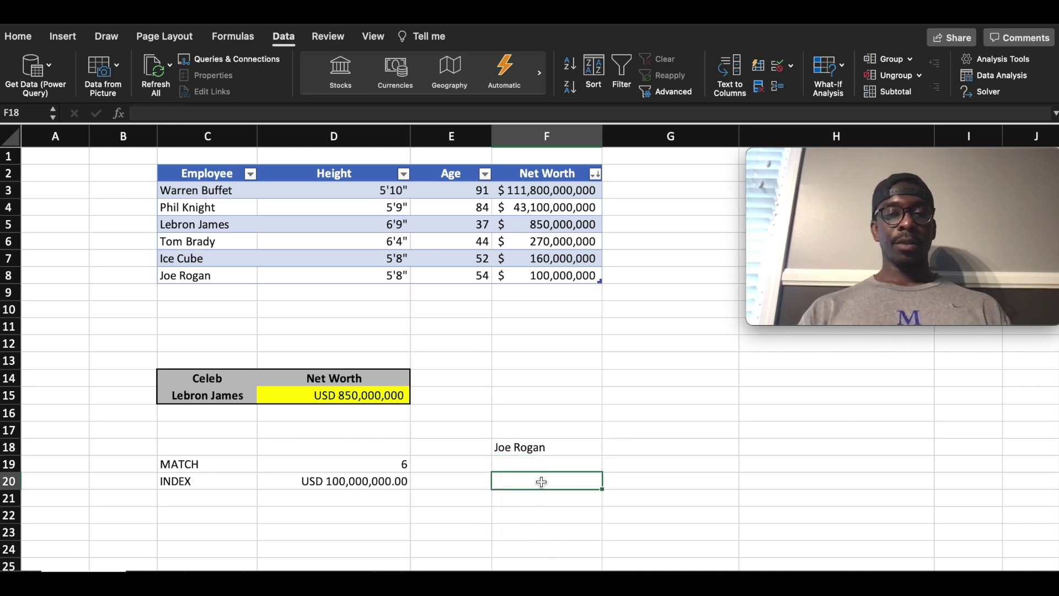
Step: Choose Warren Buffet from the list in F18 and compare the INDEX result in D20 with his net worth in the table
click(555, 453)
click(608, 448)
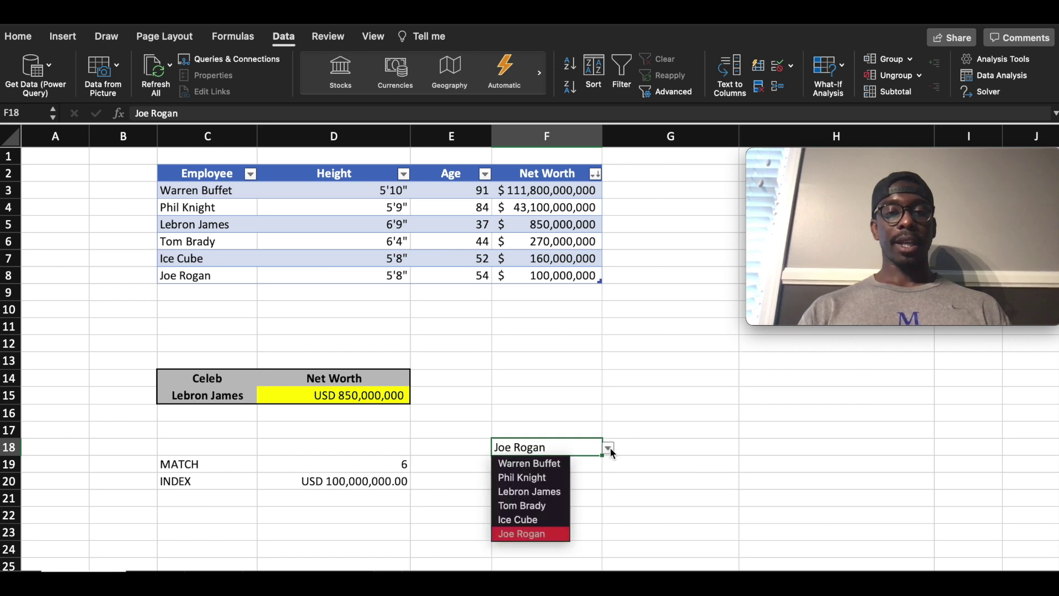
click(542, 469)
click(361, 479)
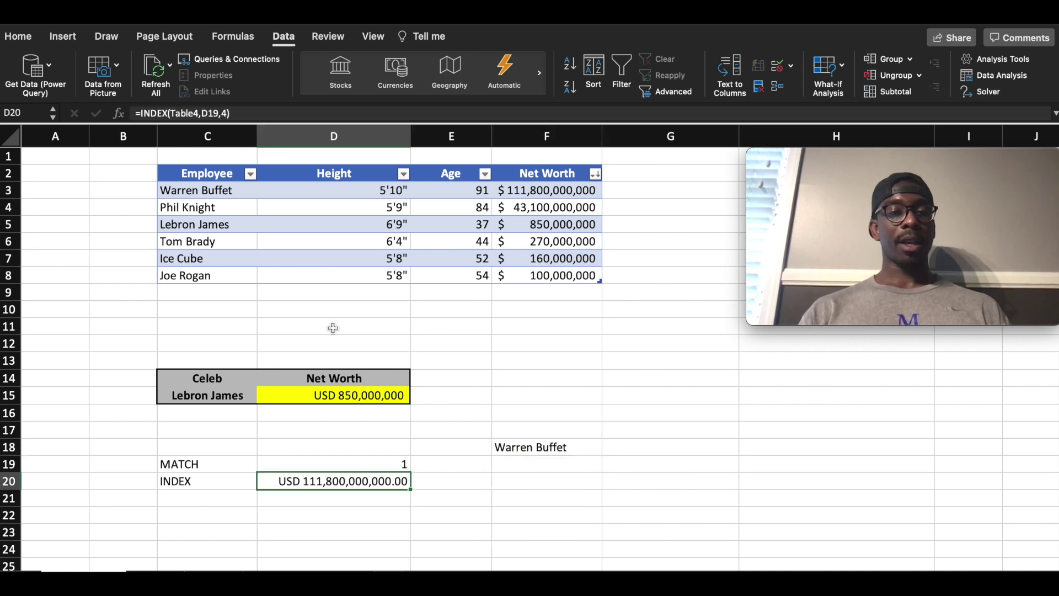
click(539, 260)
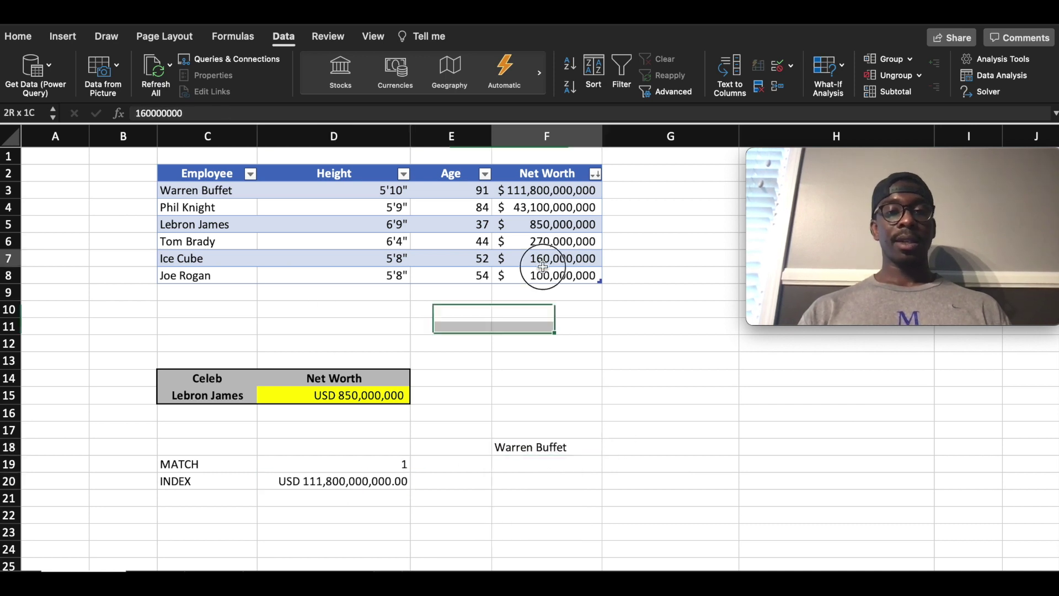
click(536, 191)
click(543, 447)
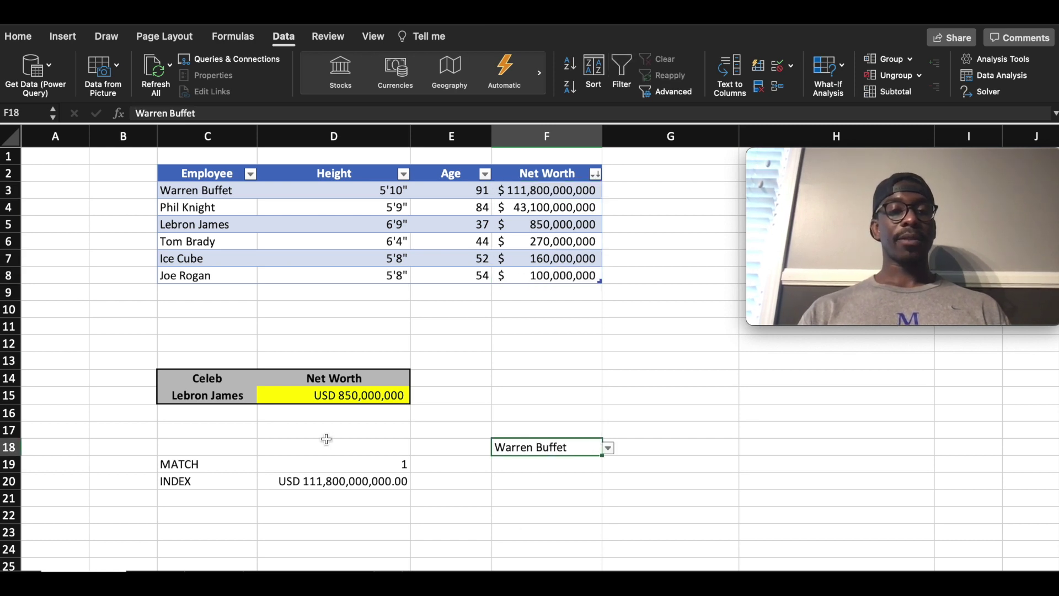
click(556, 491)
click(561, 445)
click(660, 446)
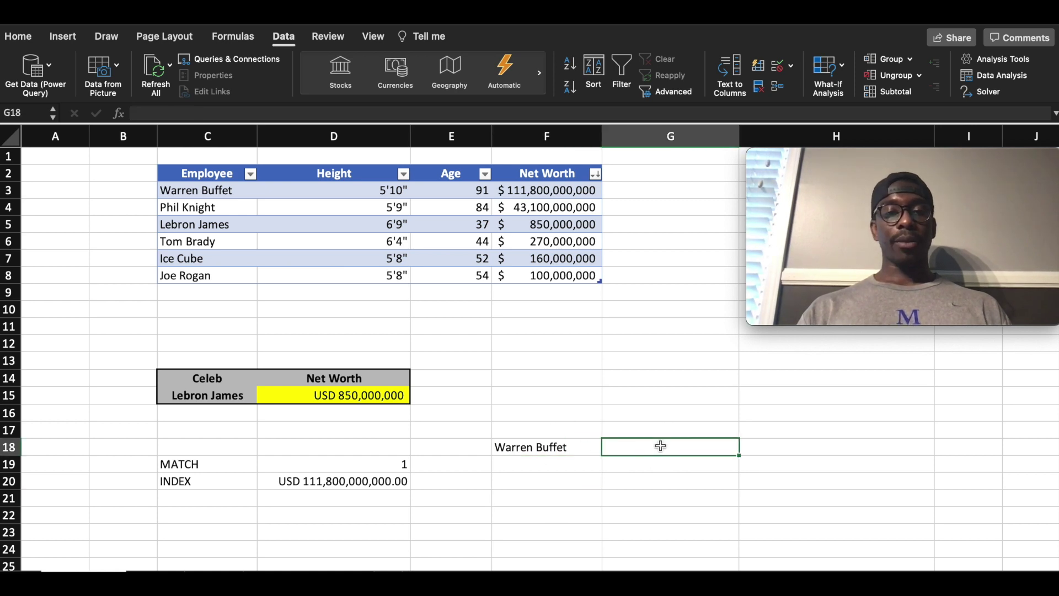
click(551, 427)
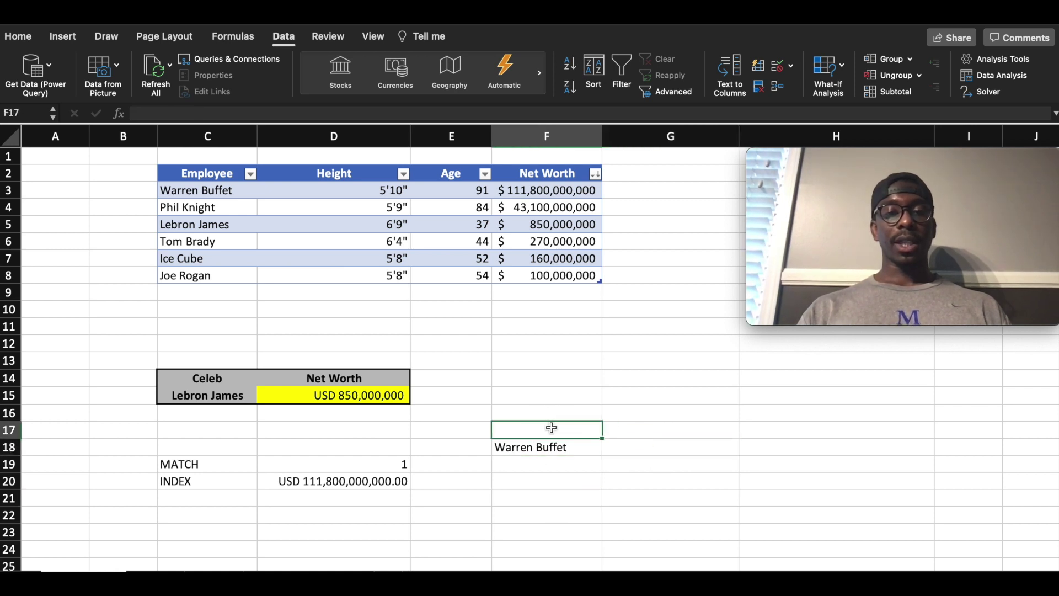
click(574, 448)
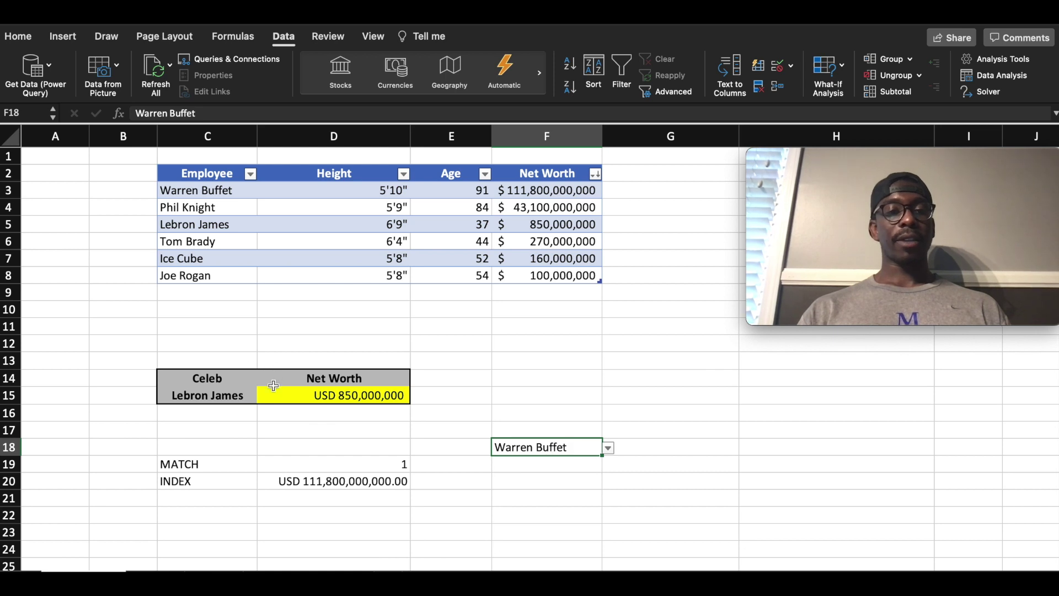
Step: Enter the headers Celeb in F17 and Net Worth in G17 above the dropdown cell
click(555, 428)
text(Celeb)
key(Tab)
text(No)
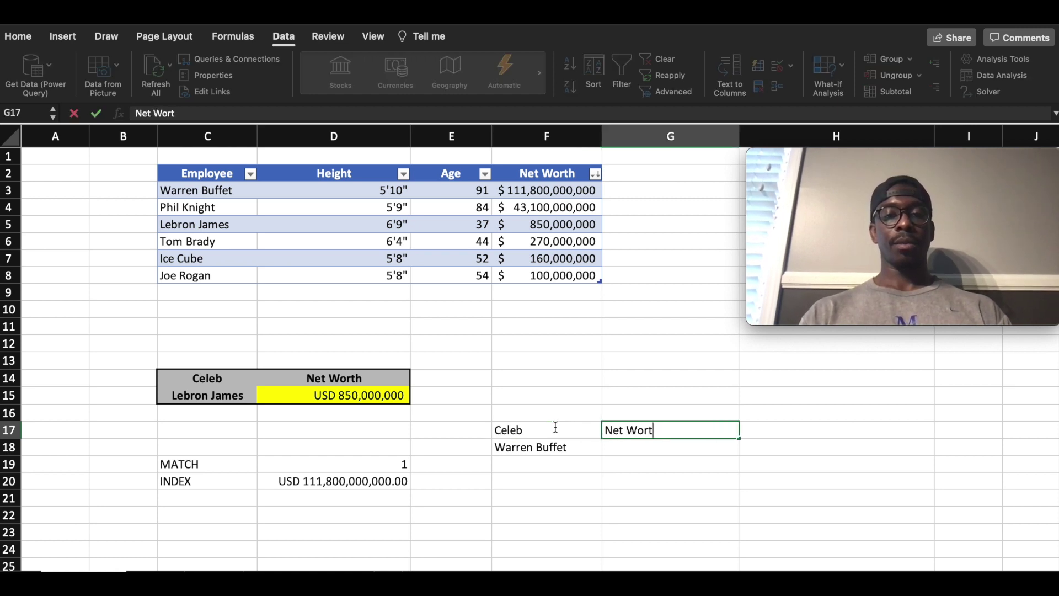
text(t Worth)
key(Return)
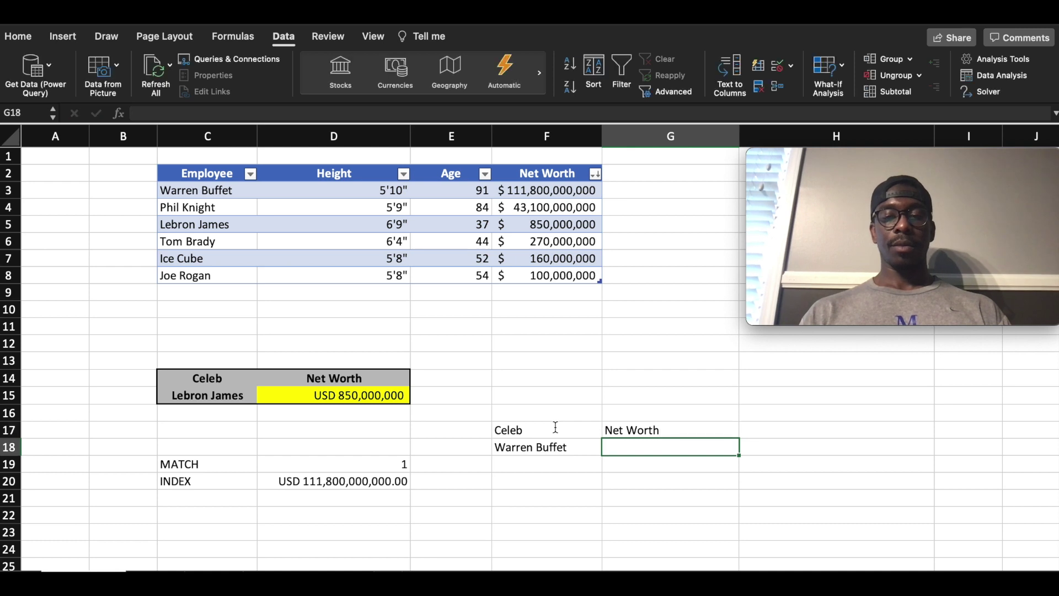
Step: Enter a MATCH formula in G18 that looks up F18 in the table's Employee column with an exact match
key(Left)
key(Right)
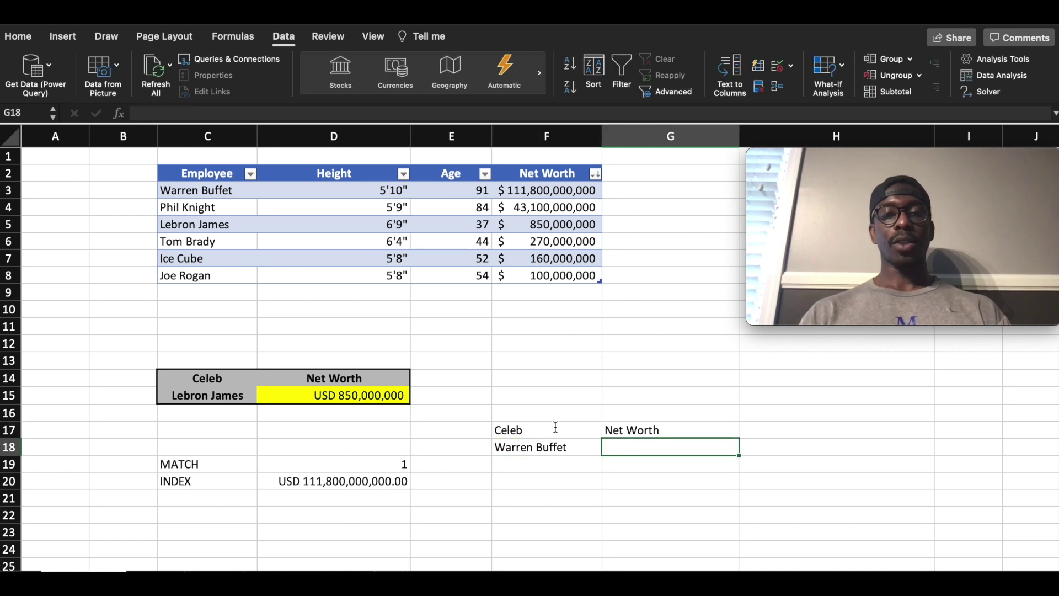
text(=ma)
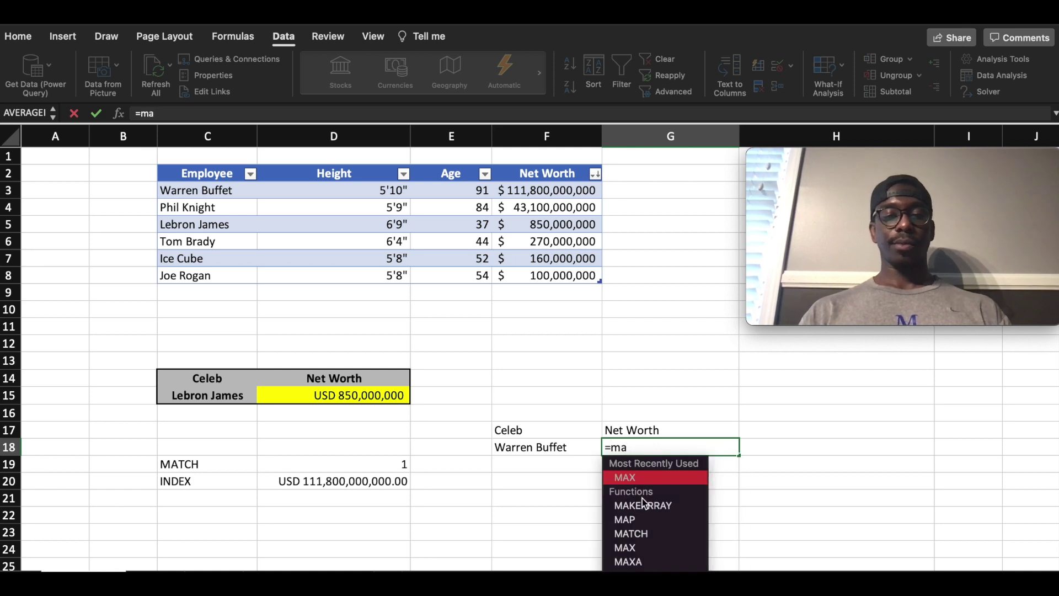
text(tc)
double_click(637, 475)
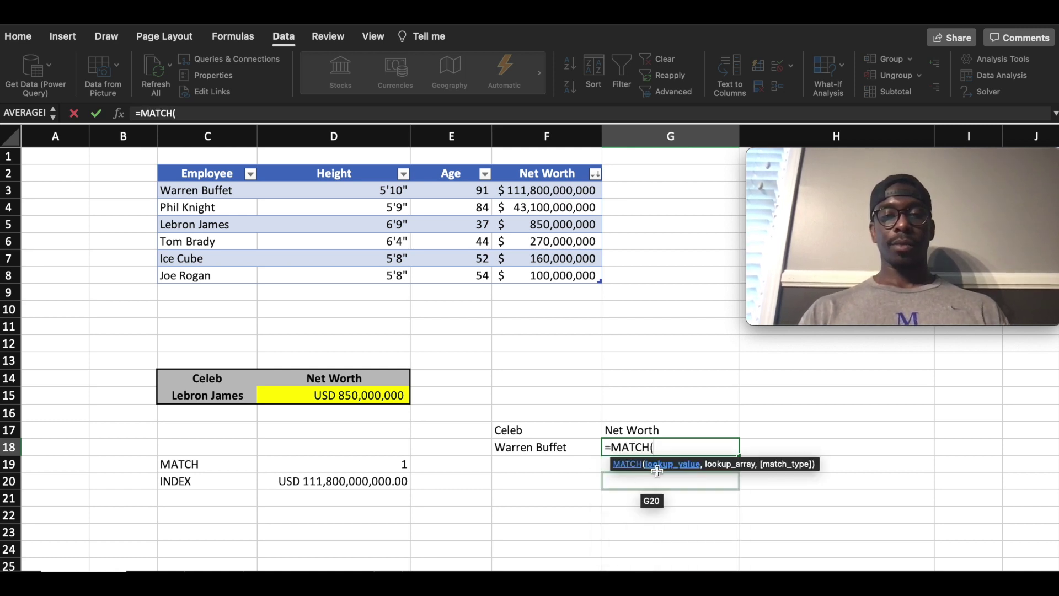
click(542, 451)
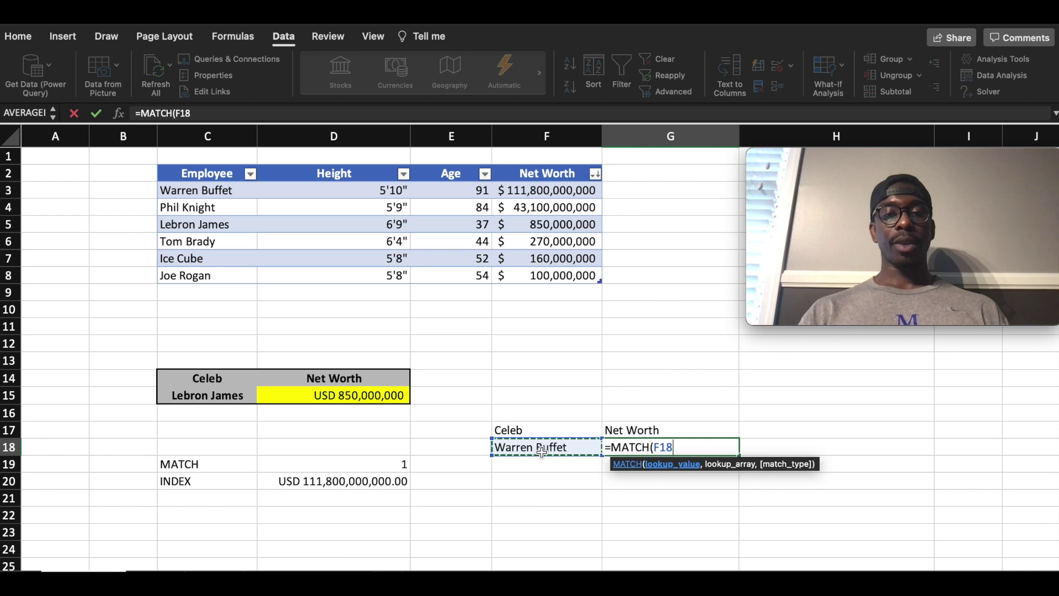
text(,)
drag(196, 192, 197, 272)
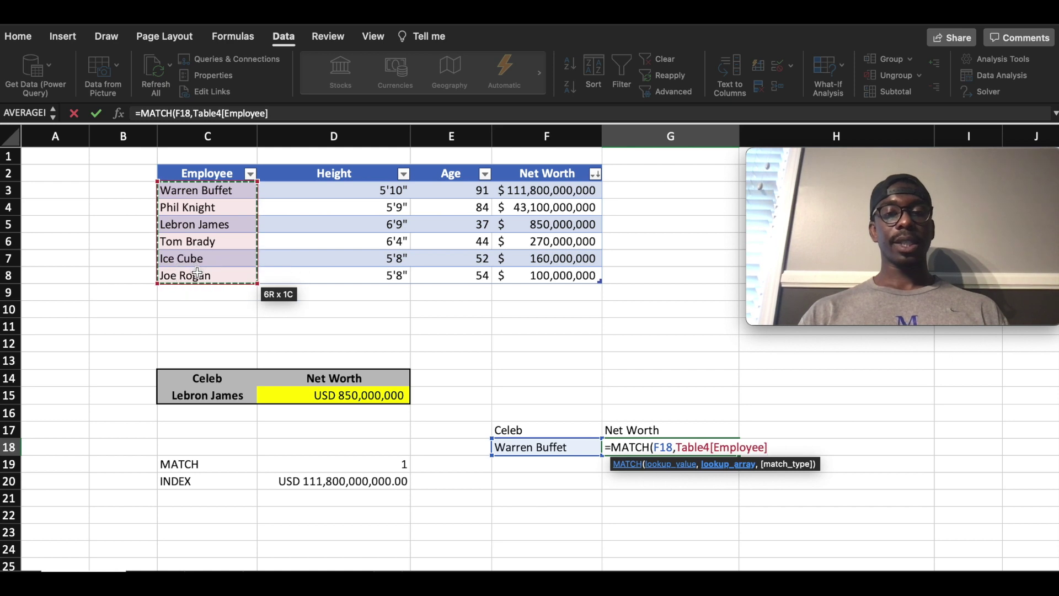
text(,)
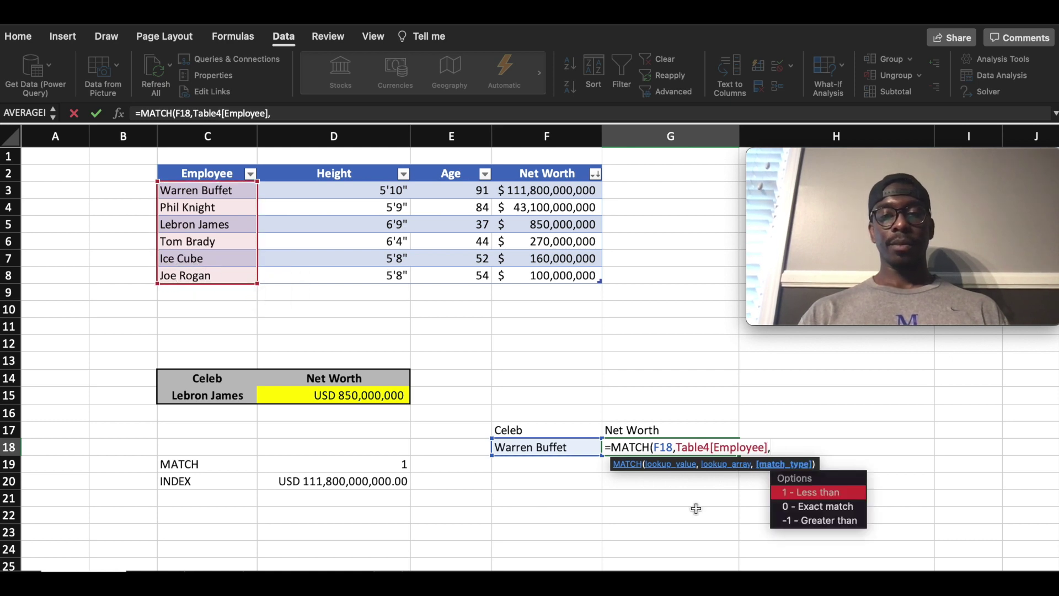
double_click(836, 507)
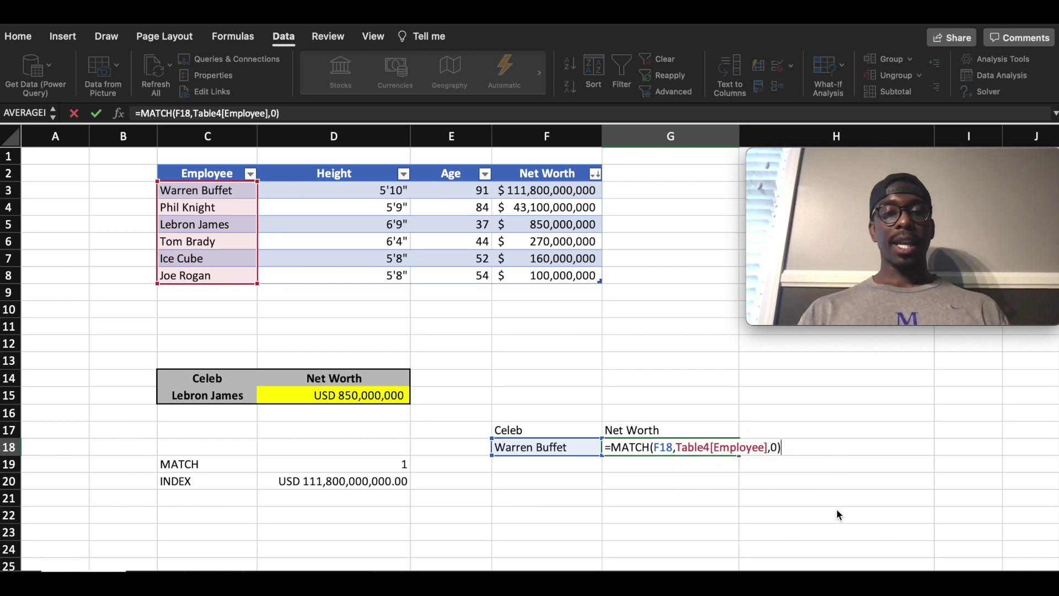
key(Return)
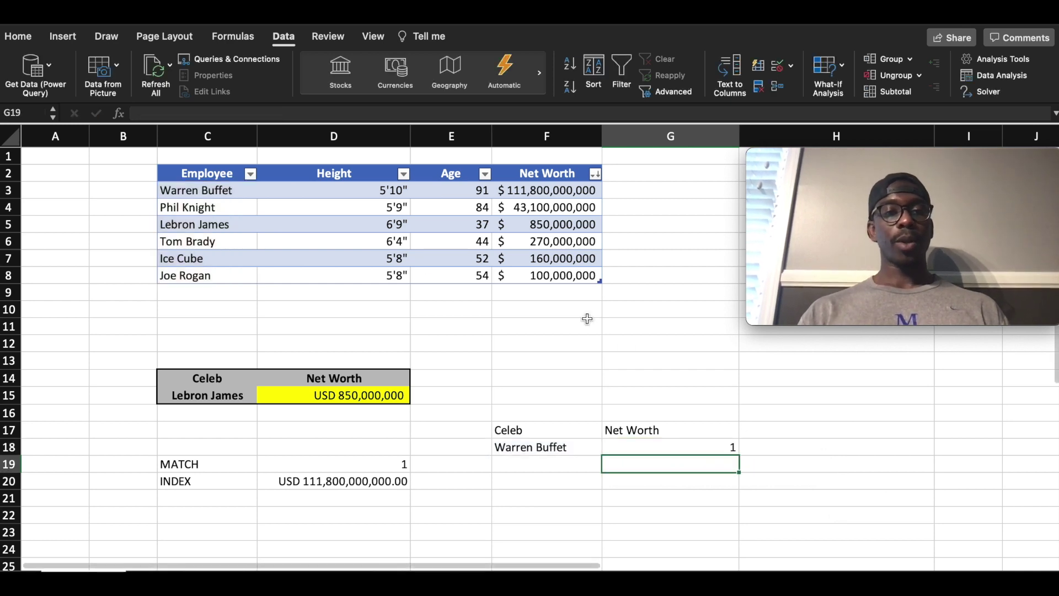
click(208, 188)
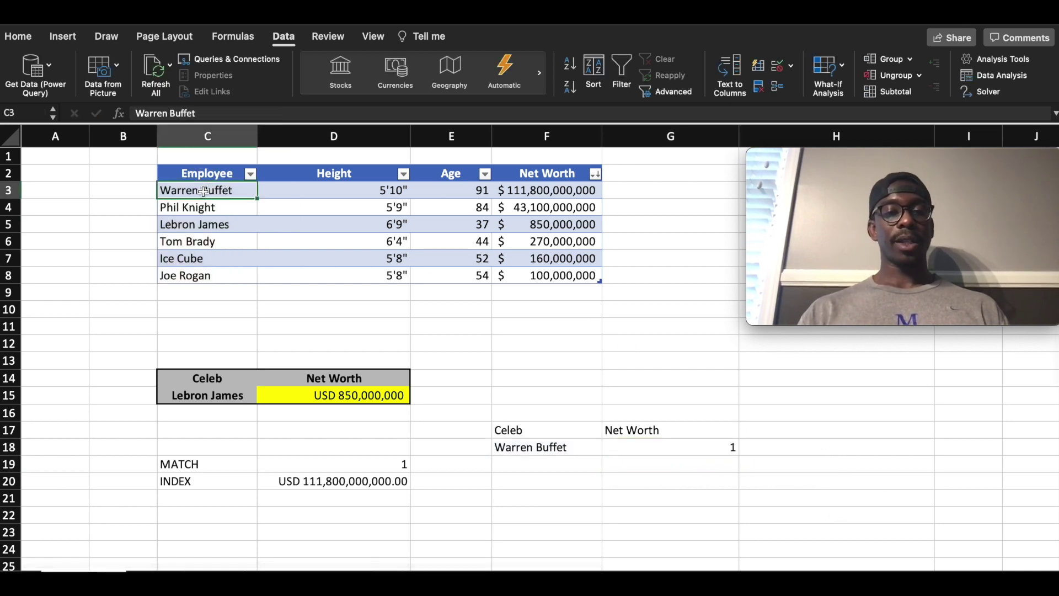
Step: Wrap the MATCH formula in G18 in INDEX, with the whole table as the array and MATCH as the row number
click(657, 448)
click(327, 113)
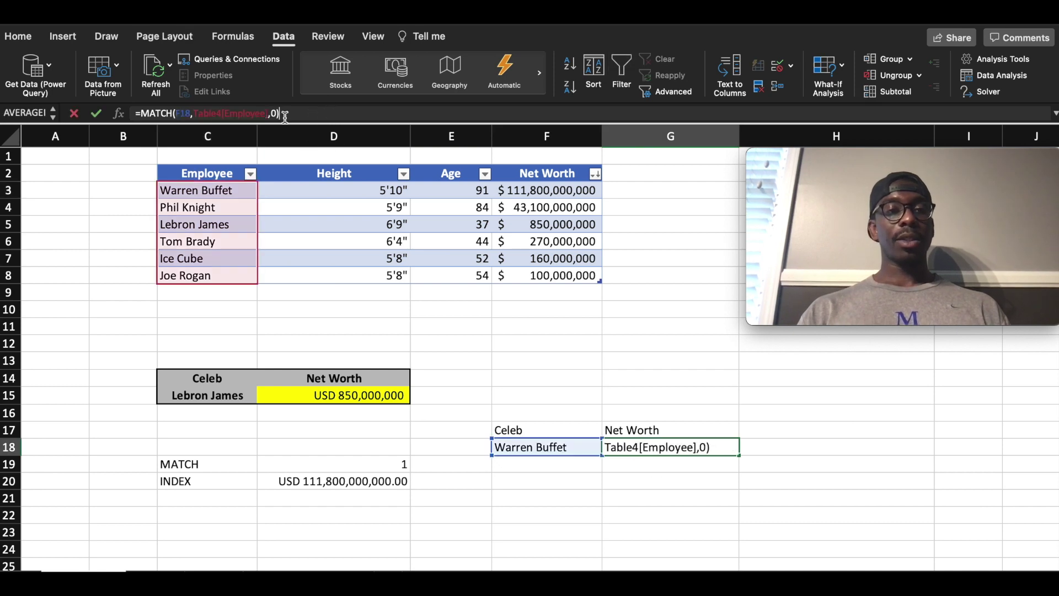
click(147, 114)
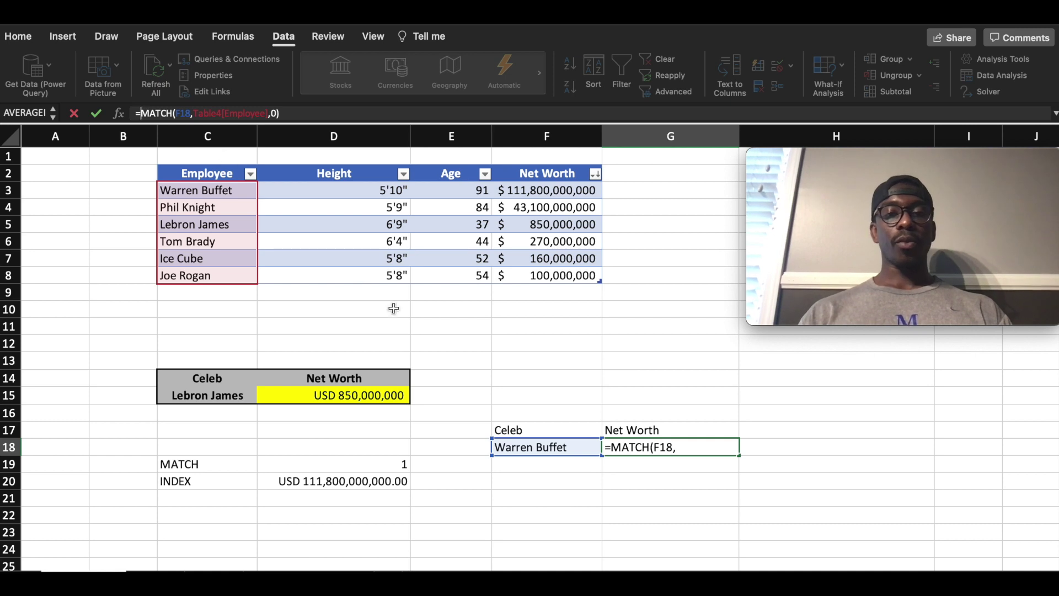
text(IND)
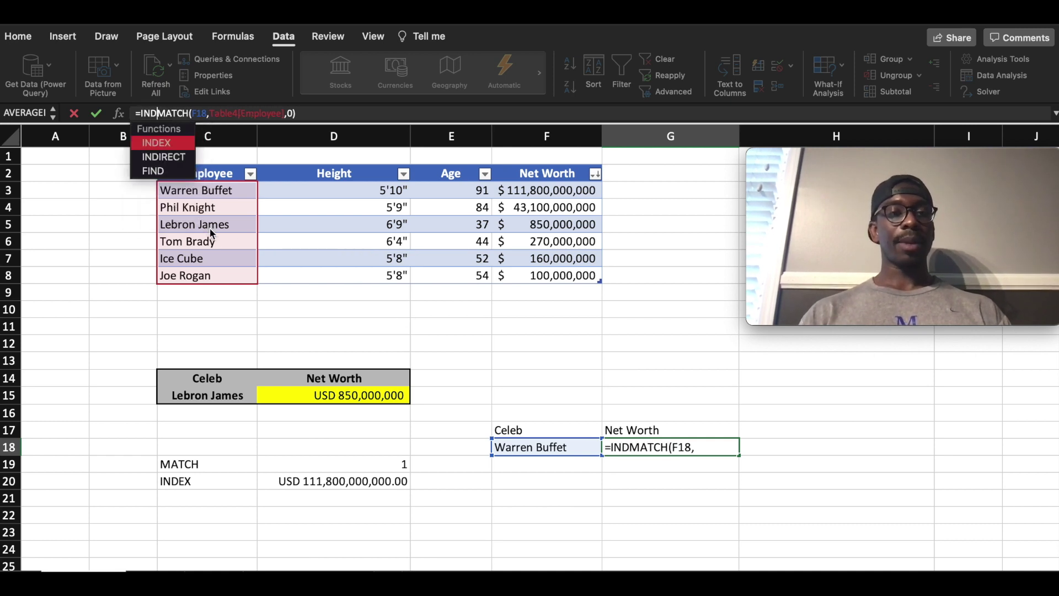
double_click(148, 142)
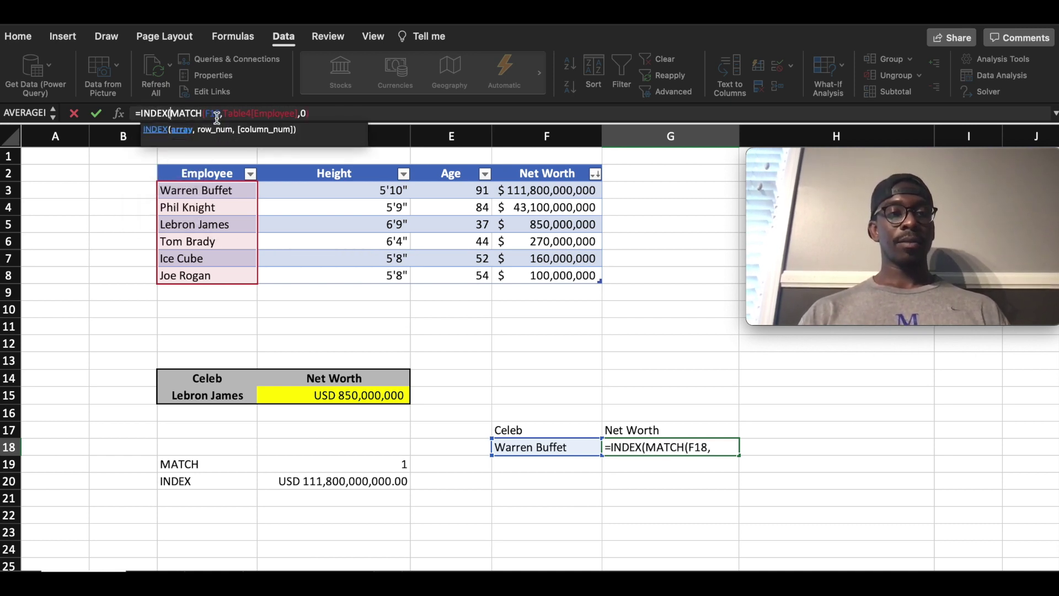
text(,)
key(Left)
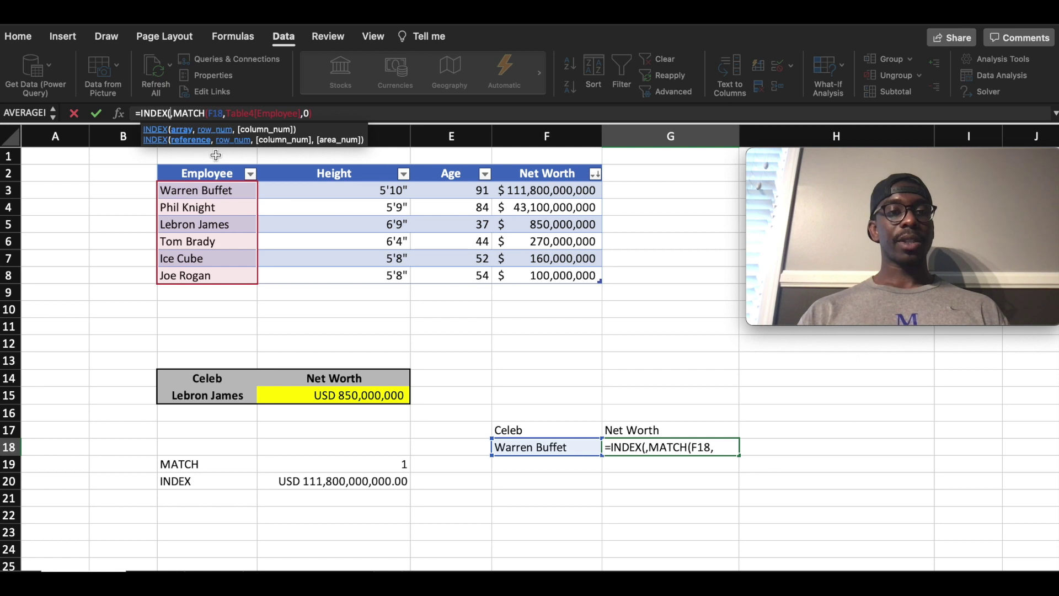
drag(197, 190, 600, 292)
Step: Complete the INDEX formula in G18 with column number 4 and commit it
click(358, 113)
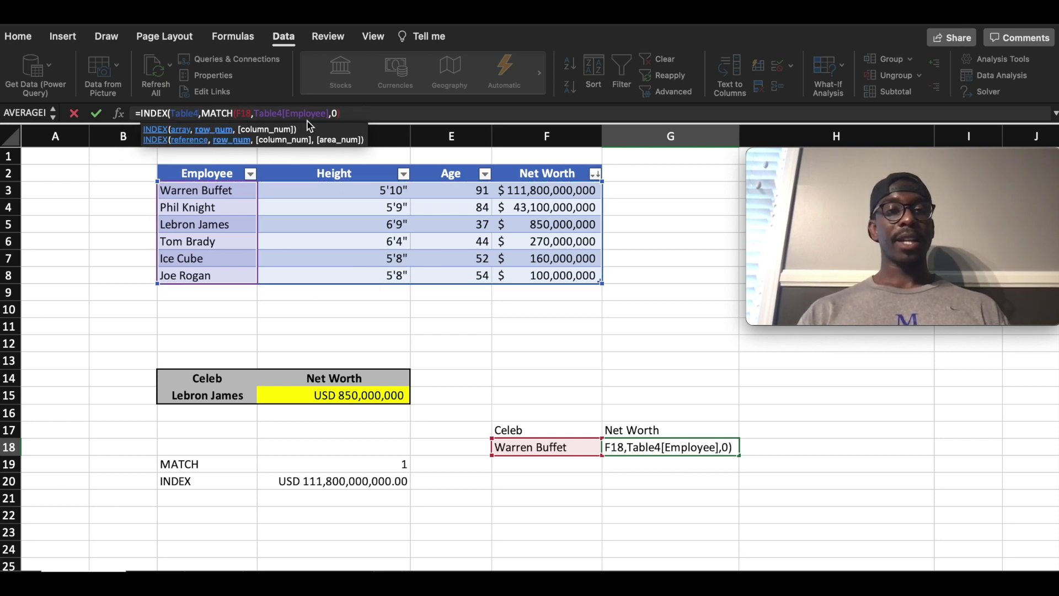
text())
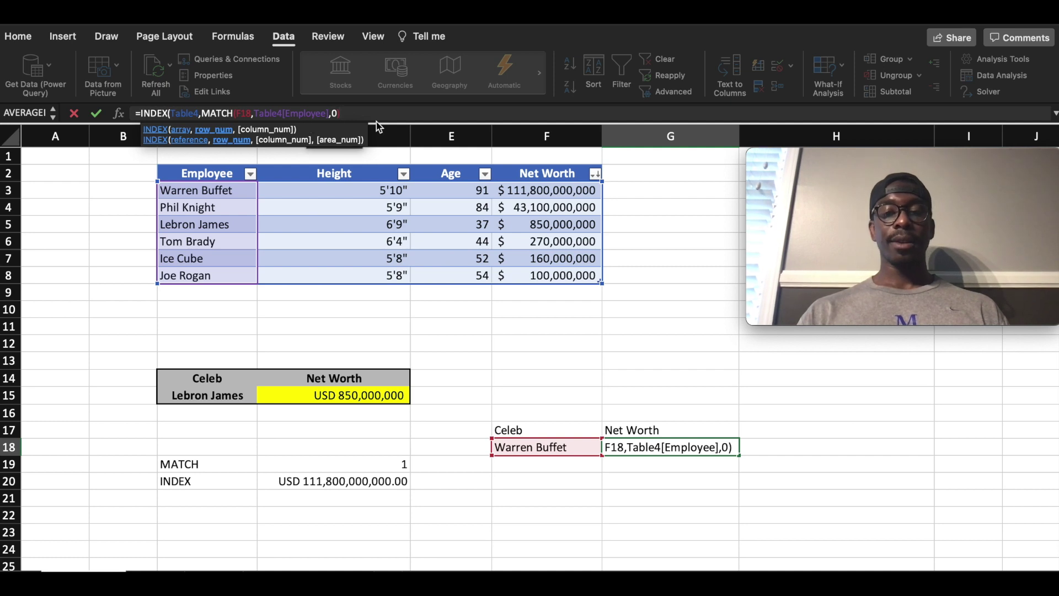
text(,)
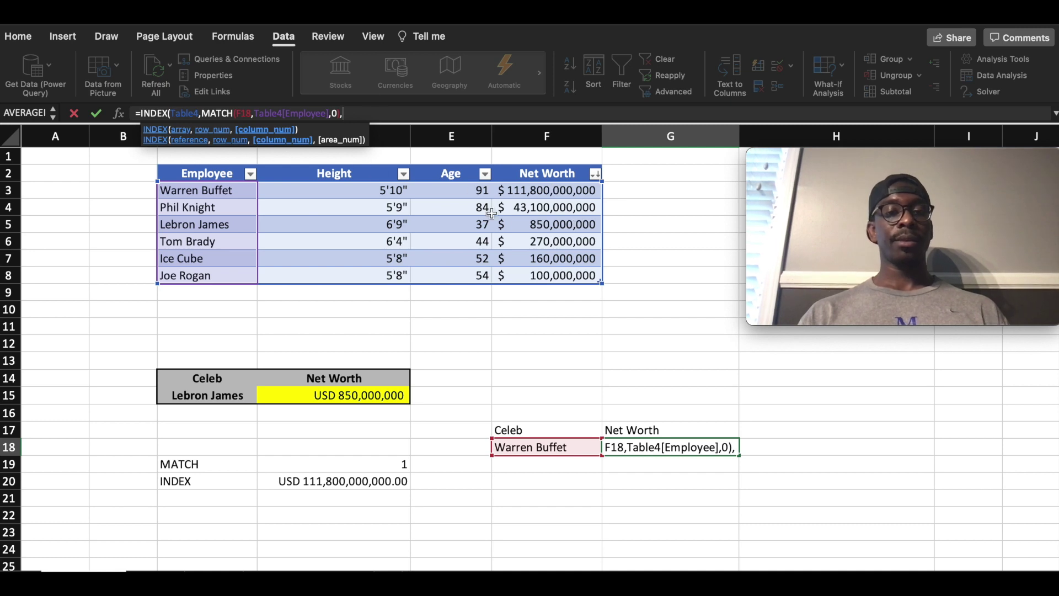
text(4)
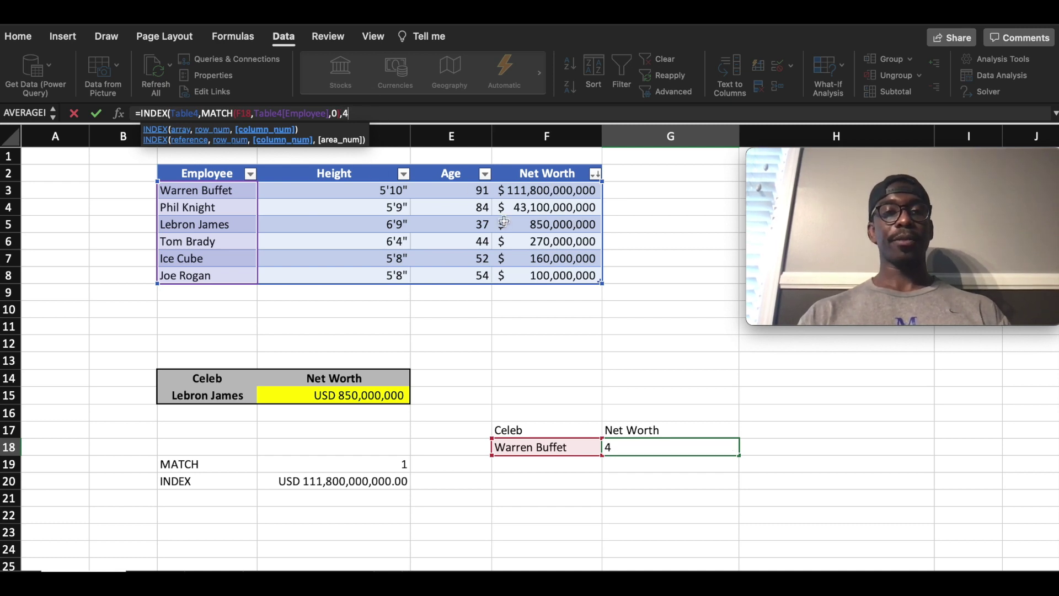
text())
key(Return)
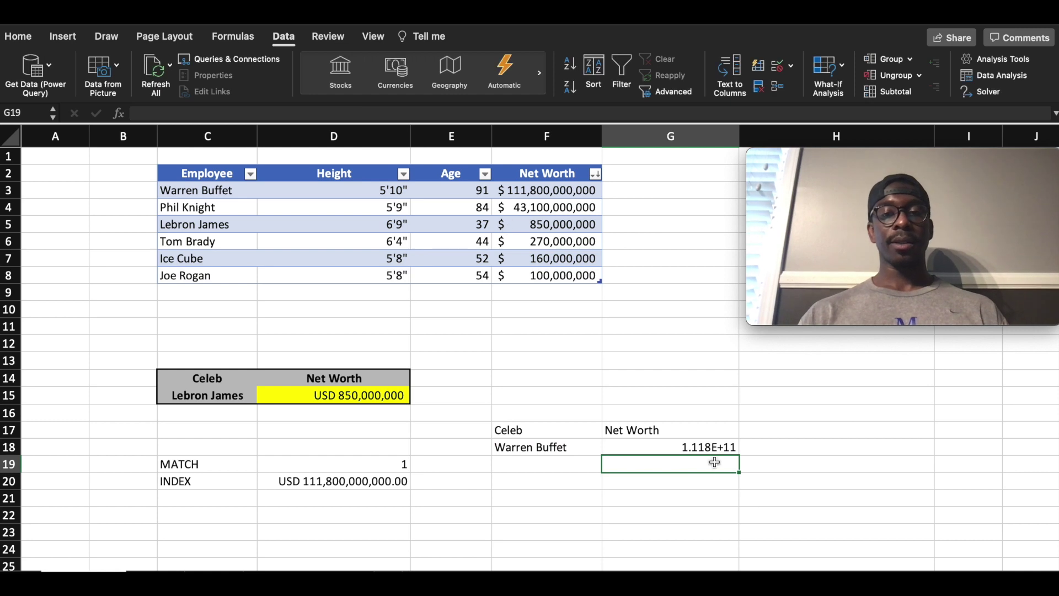
Step: Format the net worth result in G18 as Currency with the USD symbol
click(656, 446)
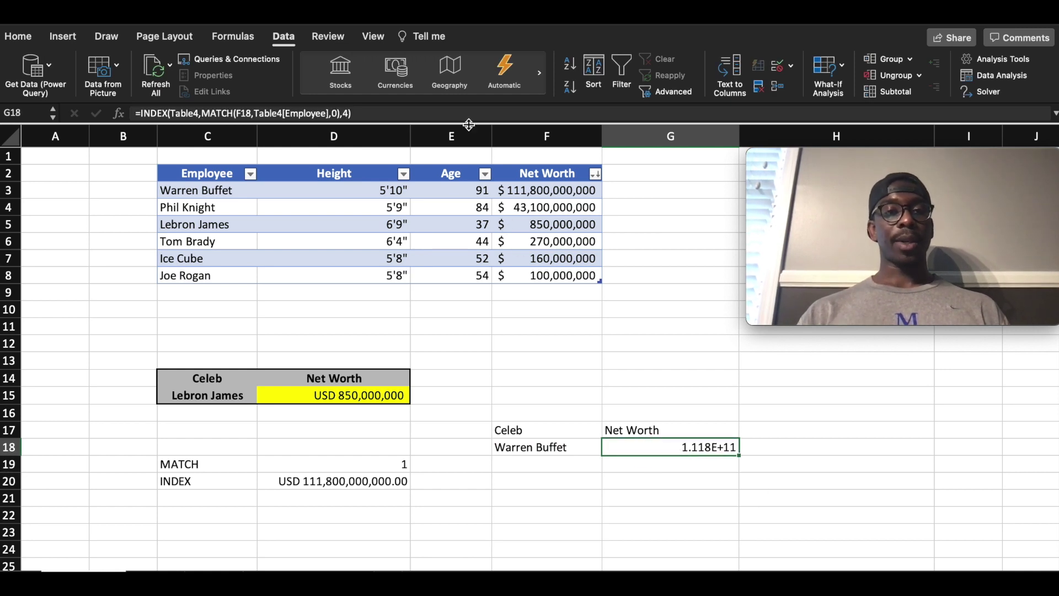
click(18, 37)
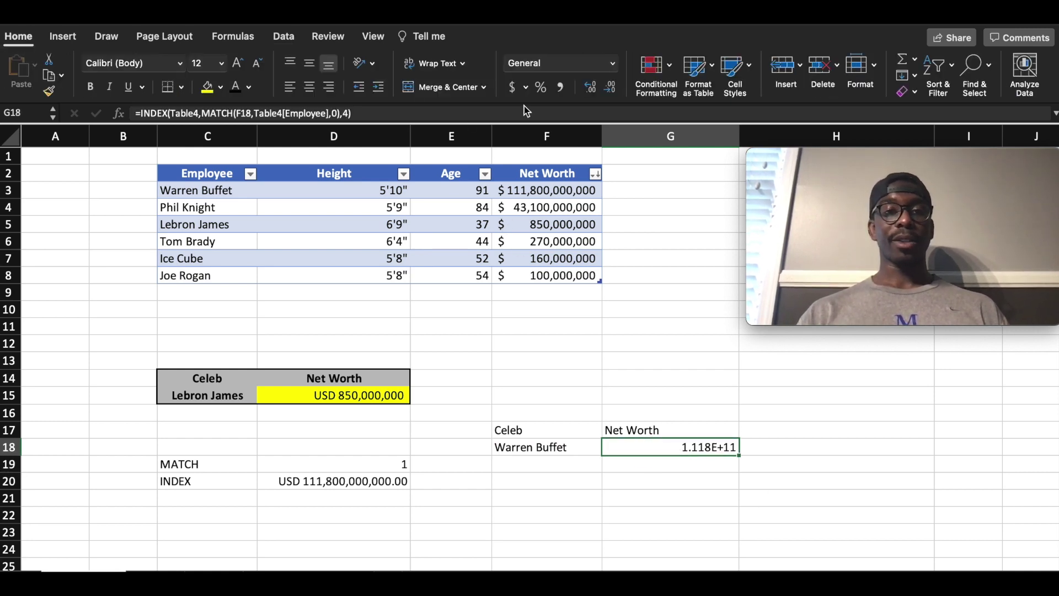
click(607, 65)
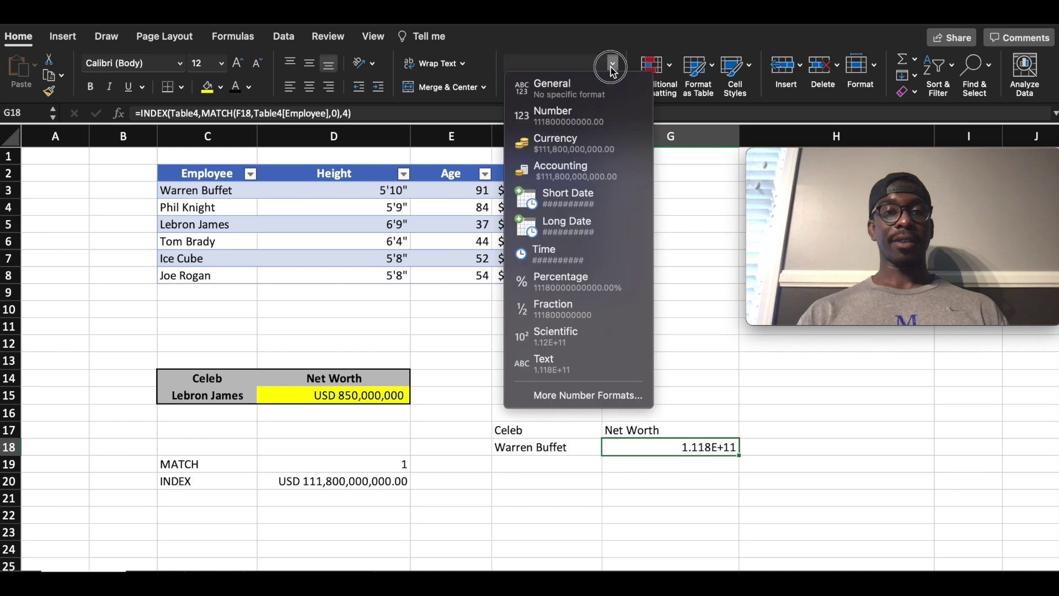
click(606, 399)
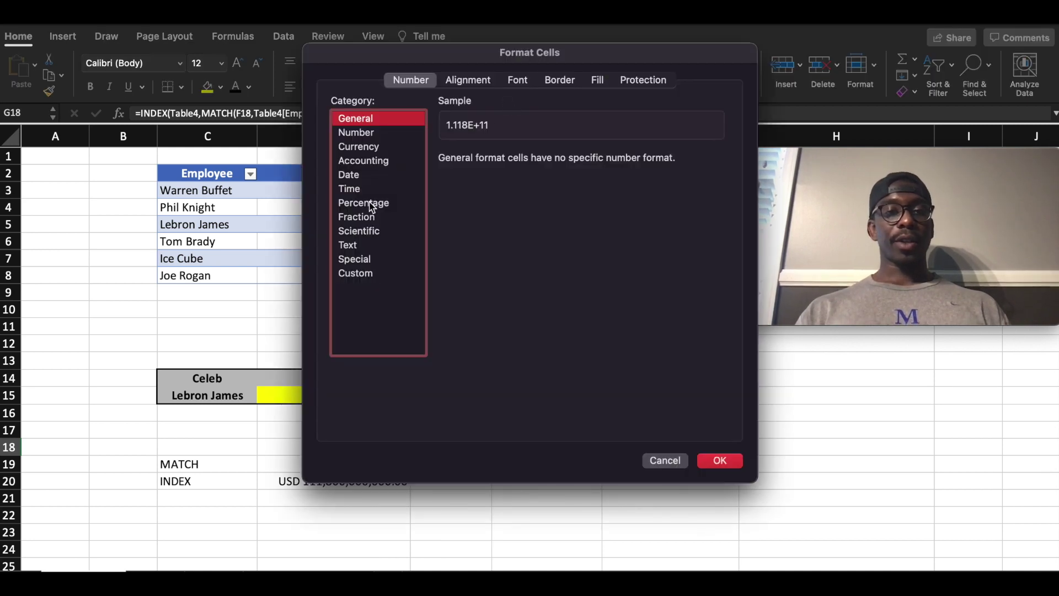
click(368, 147)
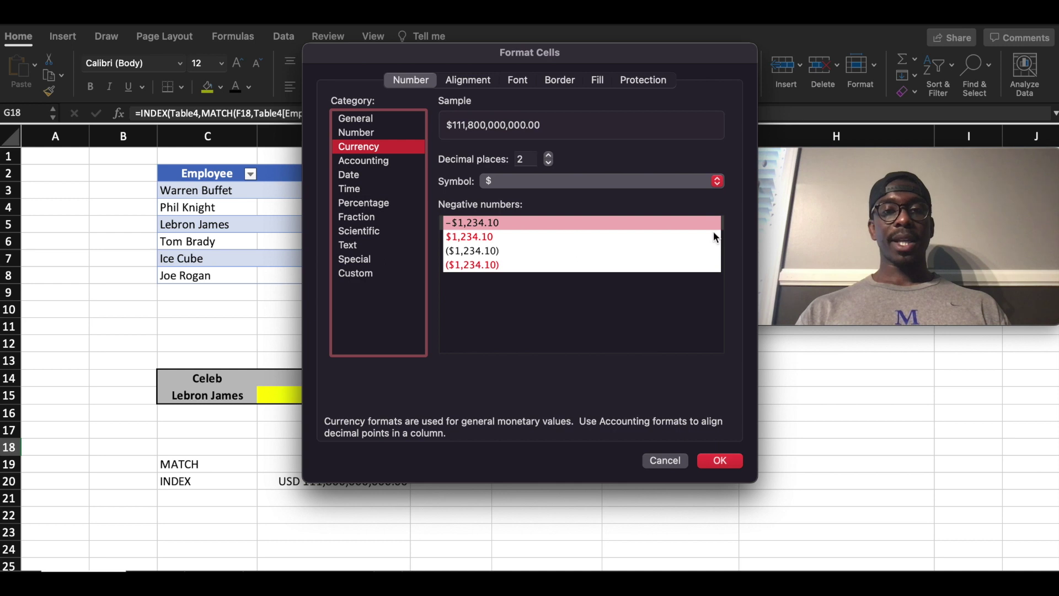
click(590, 187)
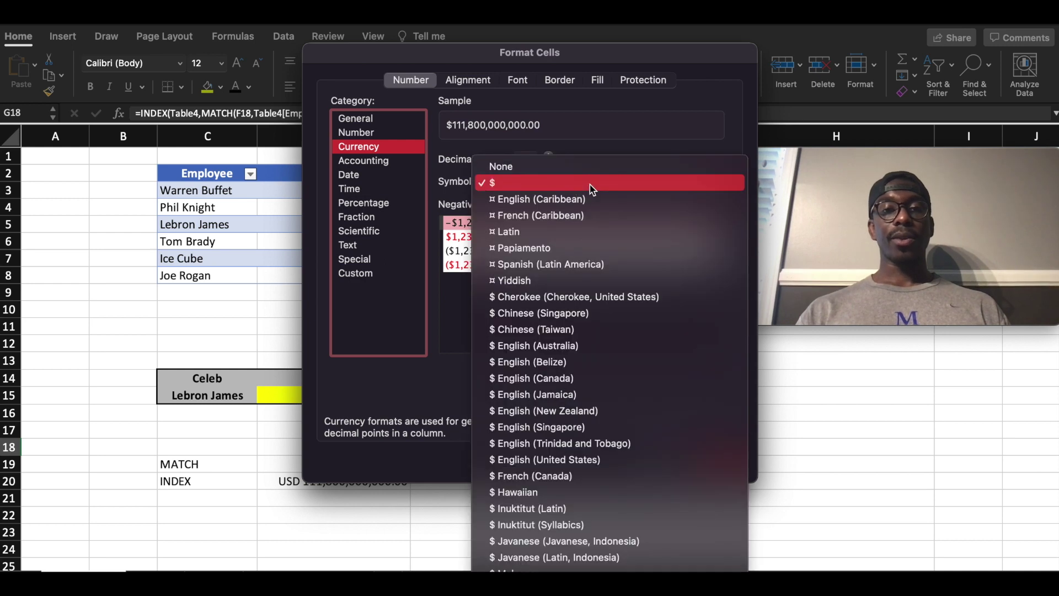
scroll(585, 438, down, 20)
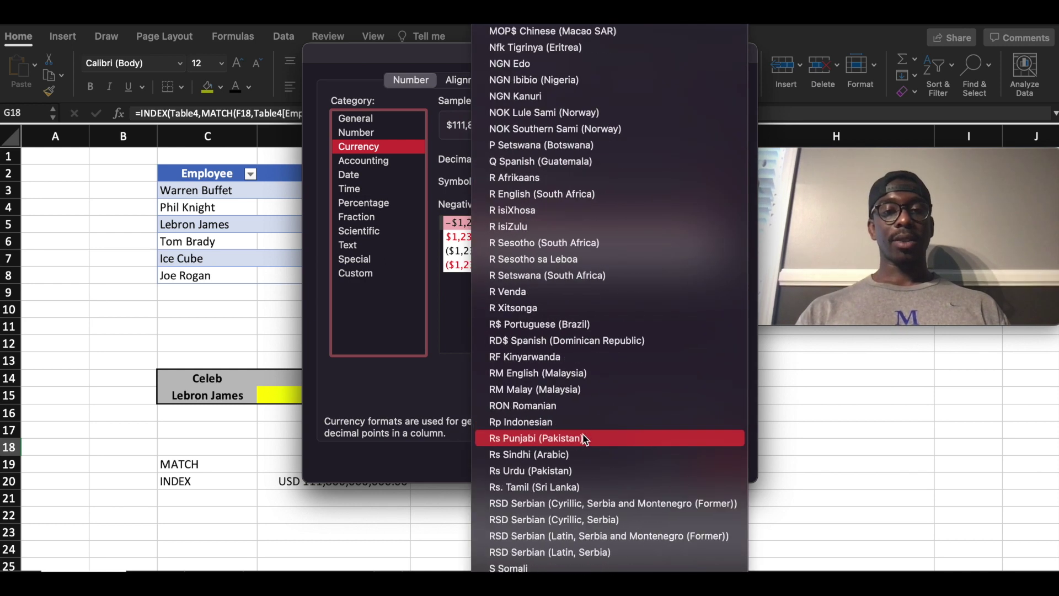
scroll(585, 439, down, 20)
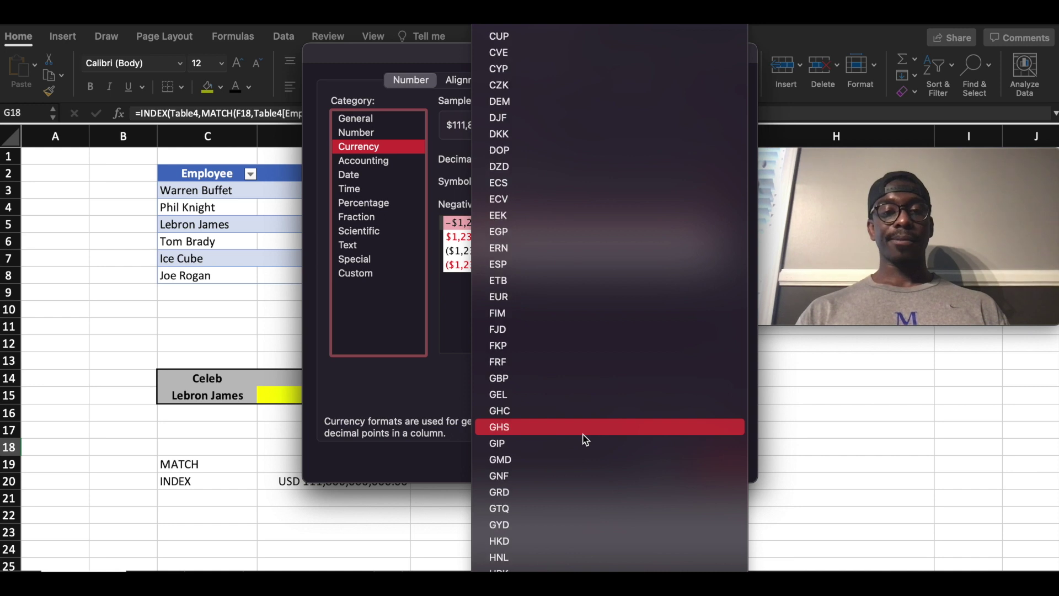
scroll(585, 439, down, 20)
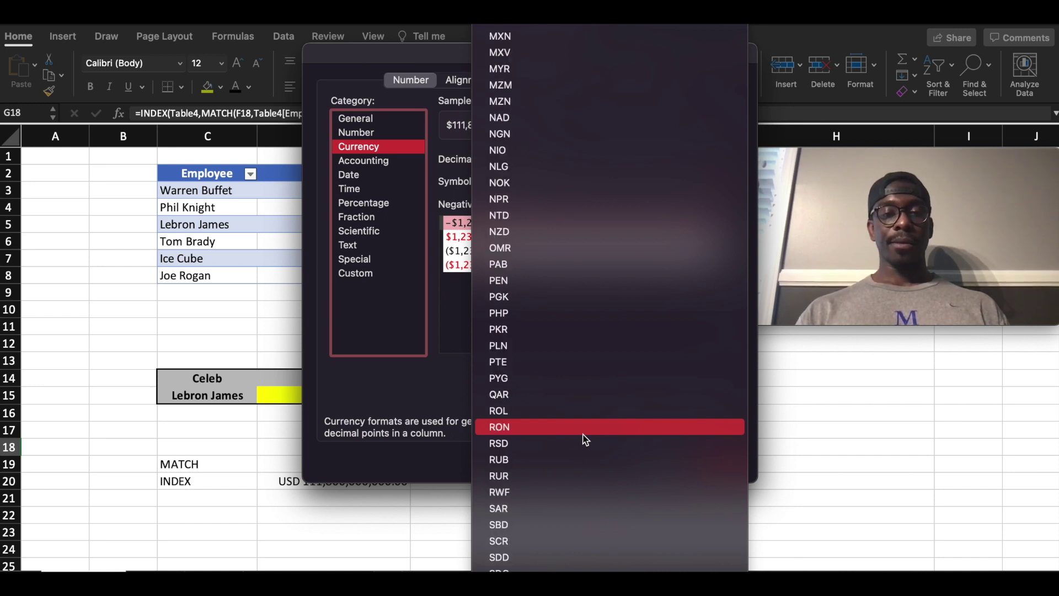
scroll(584, 438, down, 4)
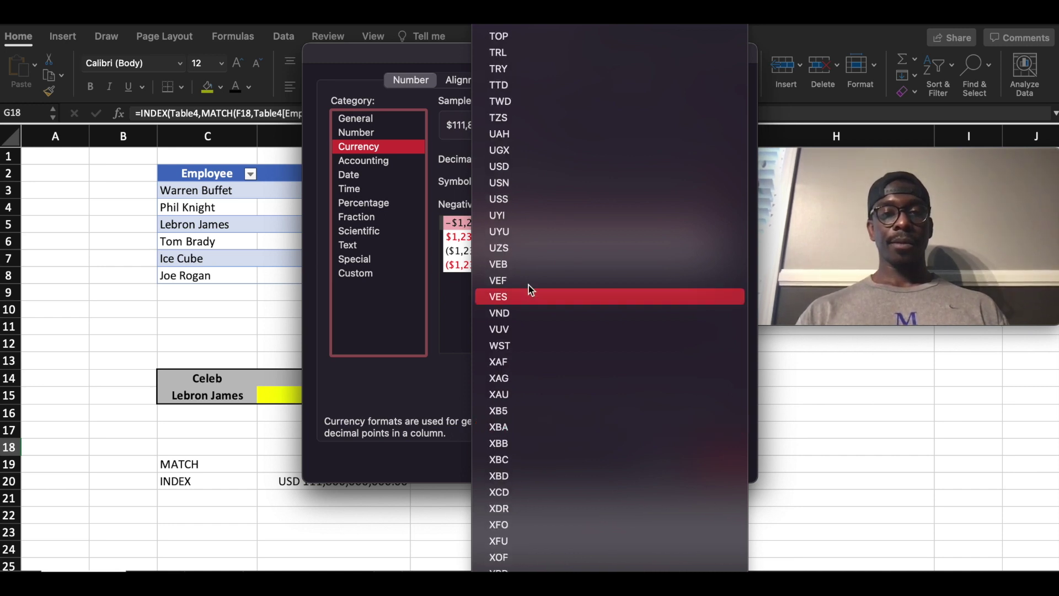
click(509, 170)
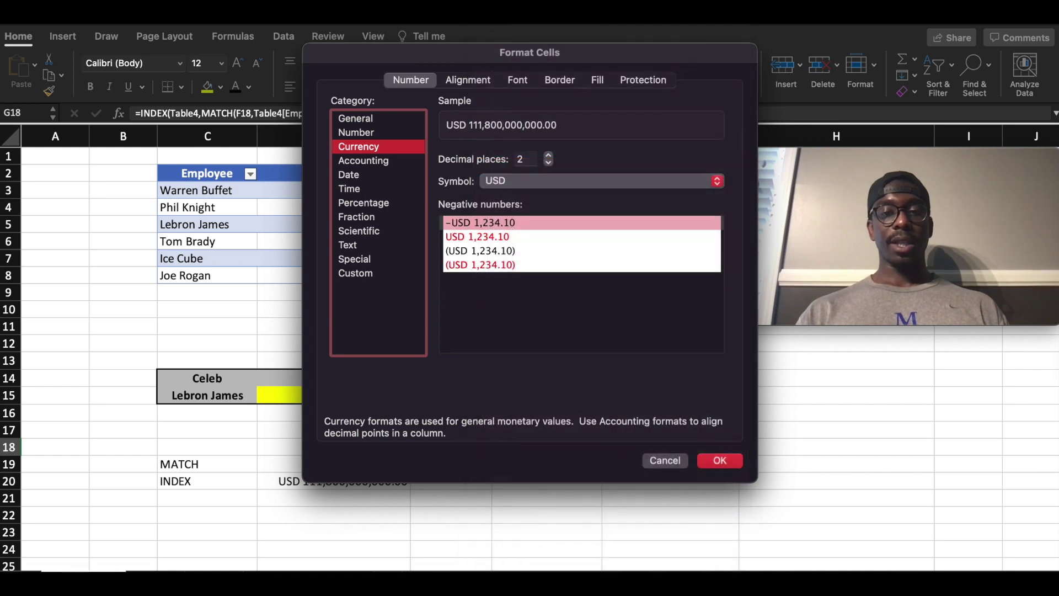
click(720, 462)
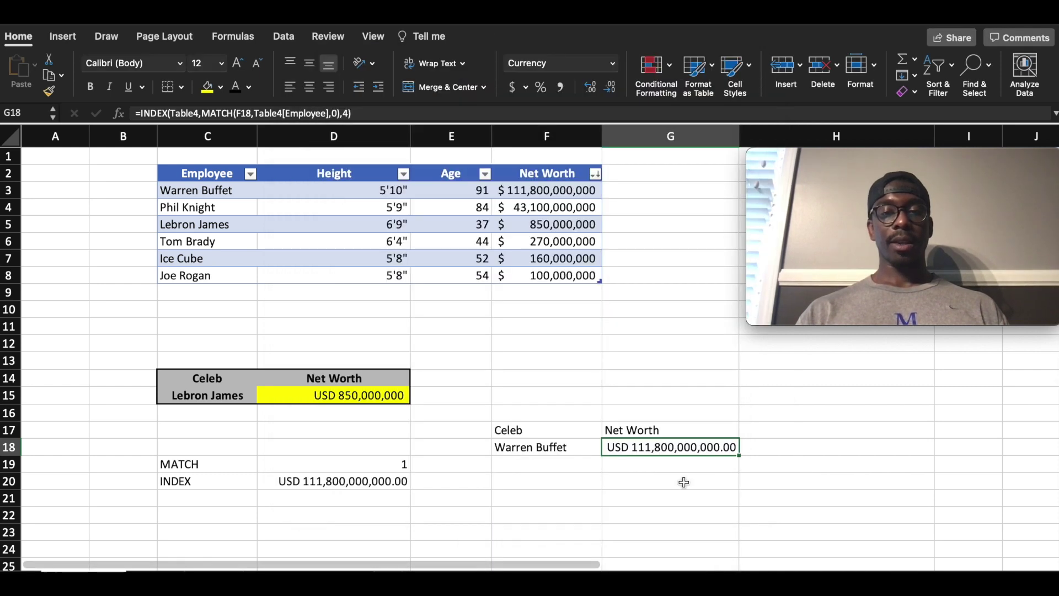
Step: Remove both decimal places from the net worth amount in G18
click(674, 484)
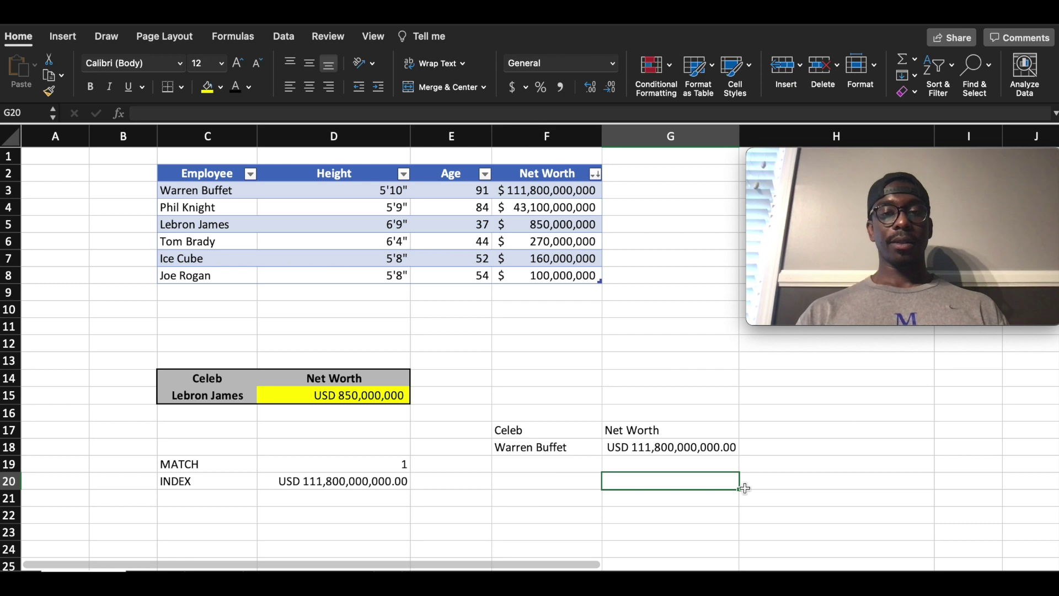
click(685, 449)
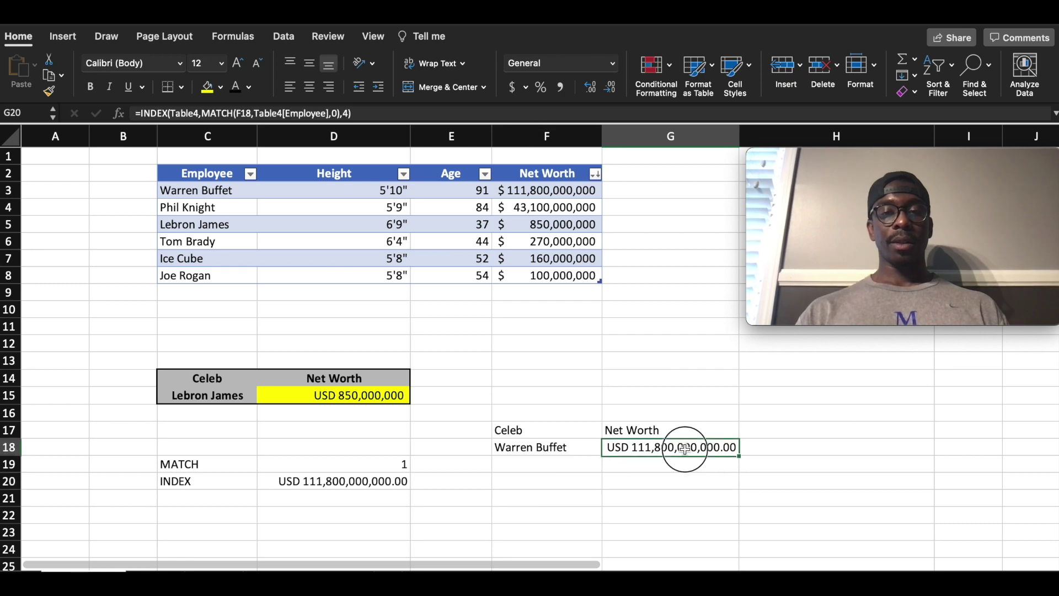
click(610, 88)
click(610, 90)
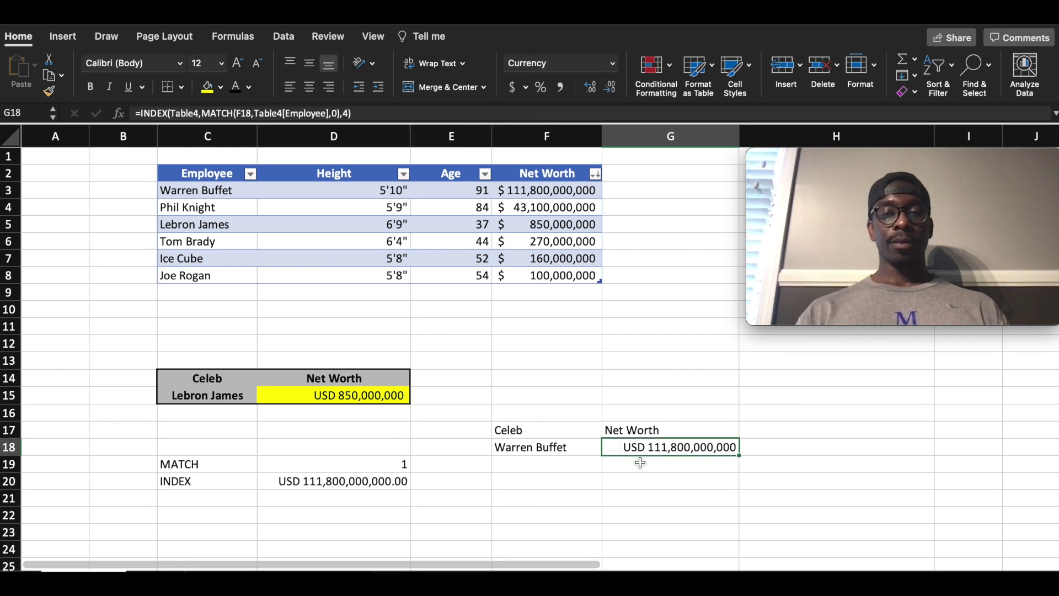
Step: Make the headers in F17:G17 bold and centered with a gray fill
drag(552, 435, 619, 426)
key(super+b)
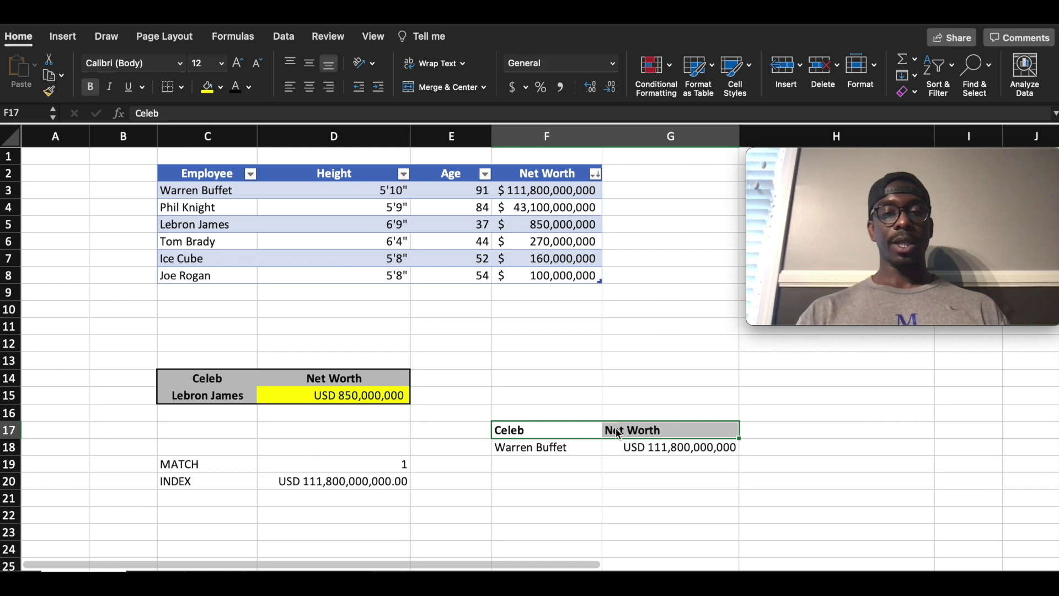
click(309, 87)
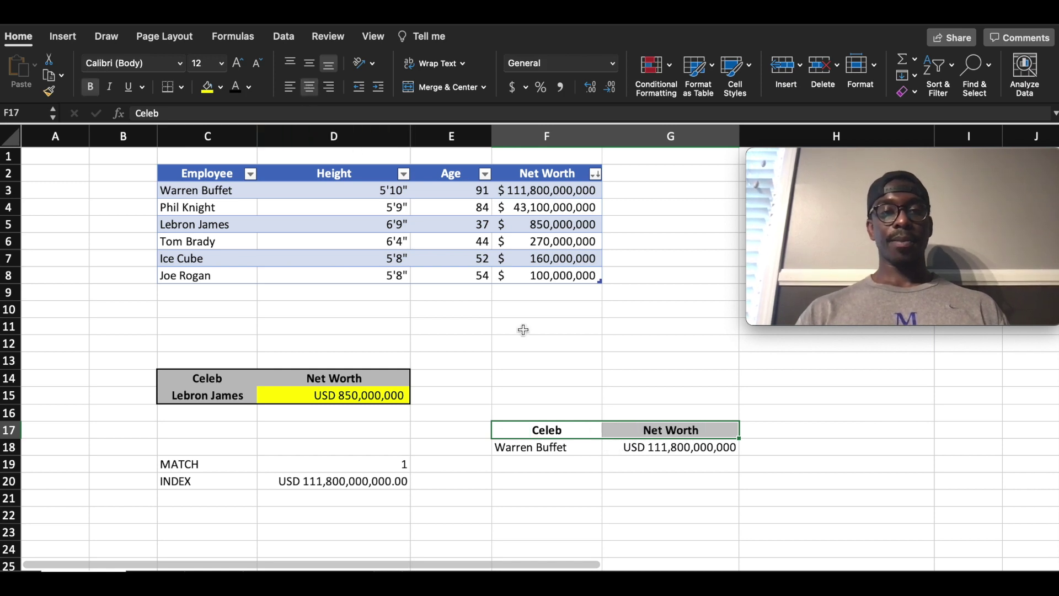
click(220, 87)
click(210, 196)
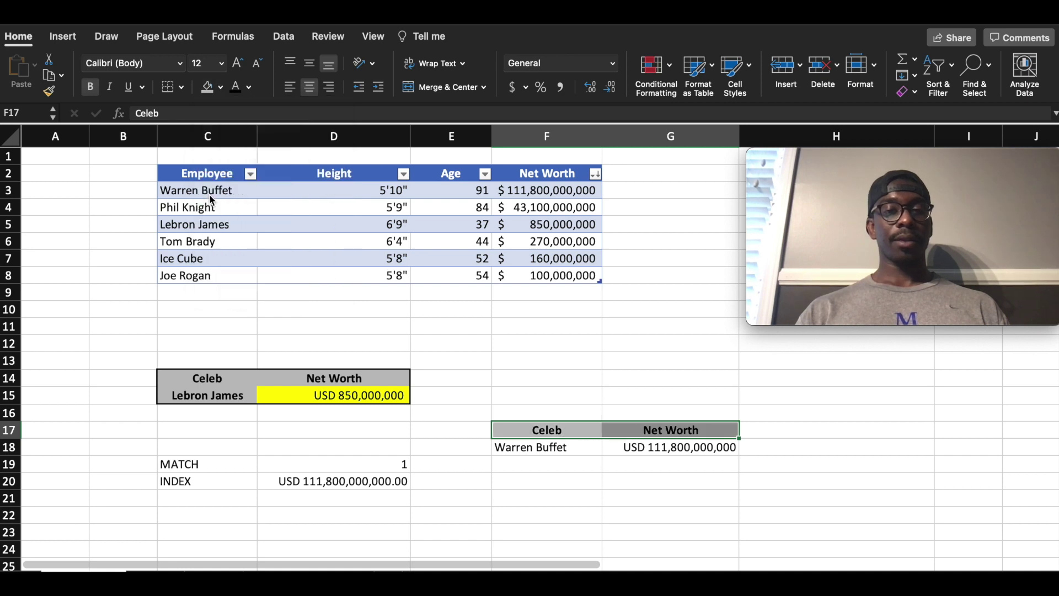
Step: Fill the dropdown cell F18 with the same gray and the net worth cell G18 with yellow
click(503, 462)
click(530, 447)
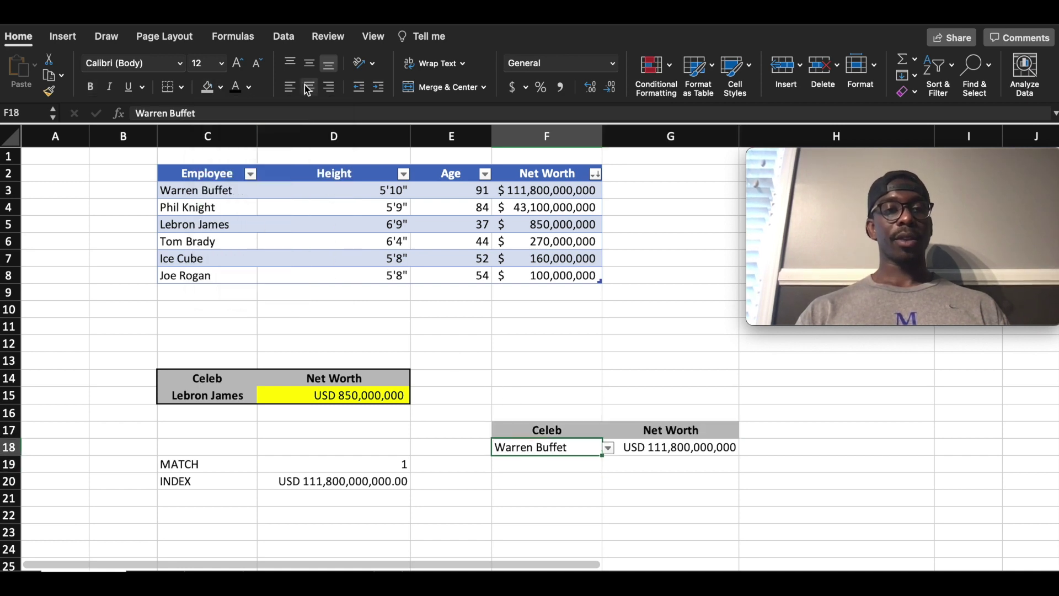
click(207, 87)
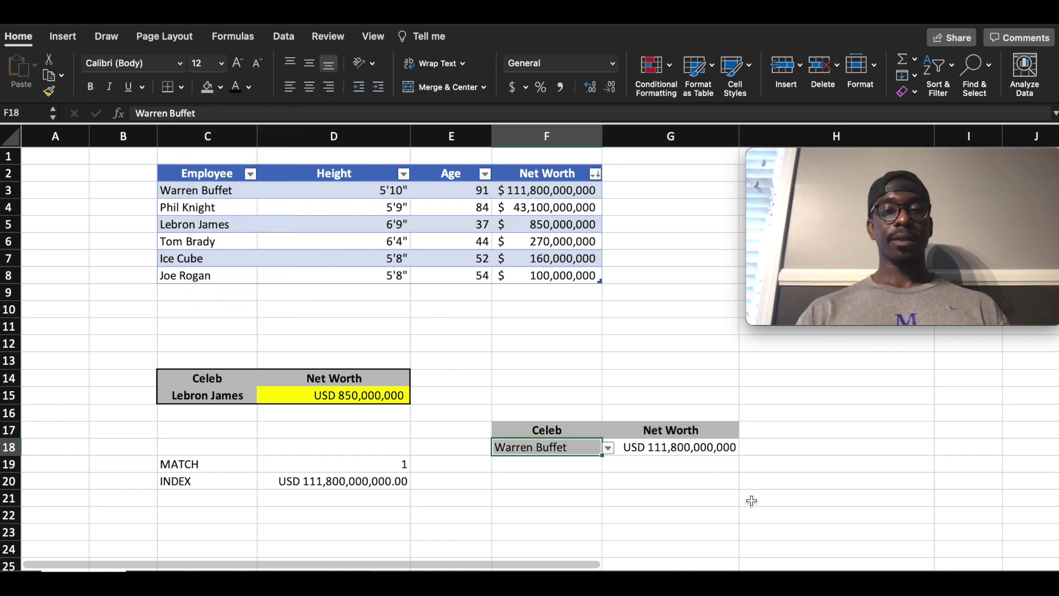
click(692, 449)
click(221, 86)
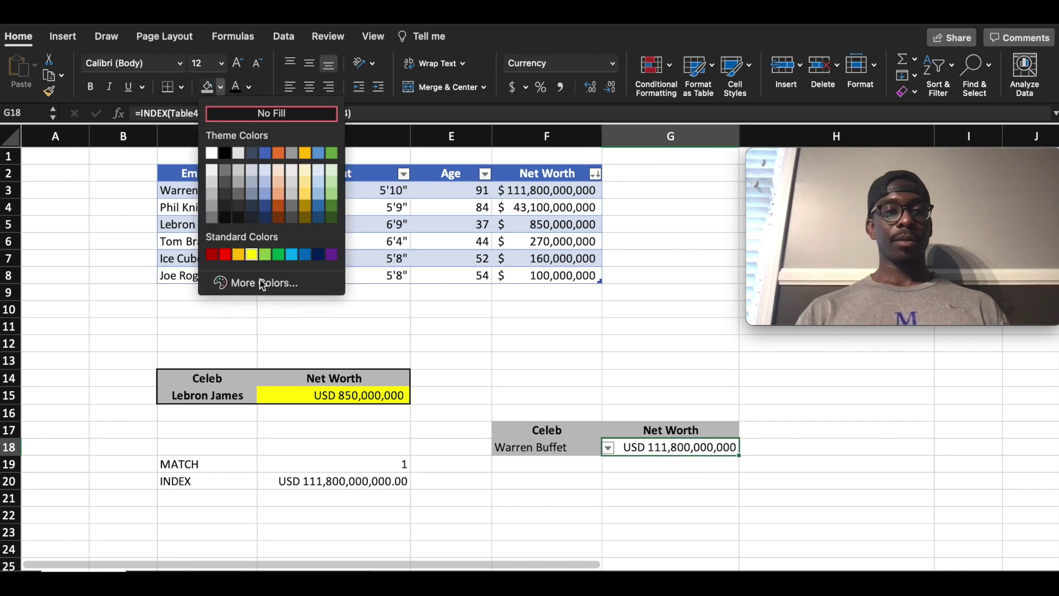
click(251, 254)
click(557, 486)
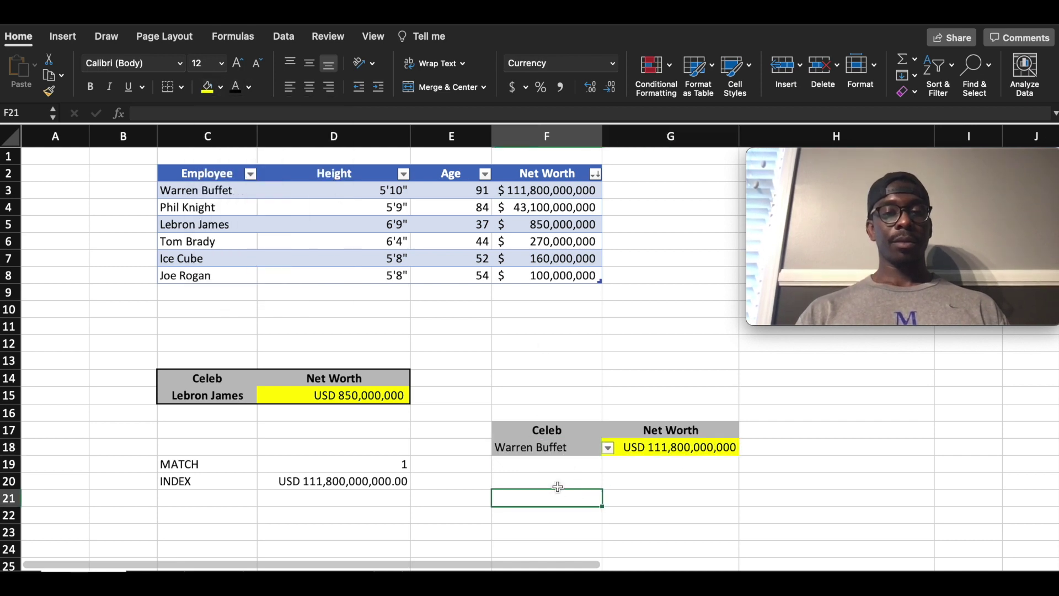
Step: Apply a Thick Box Border around the lookup block F17:G18
drag(535, 422, 676, 449)
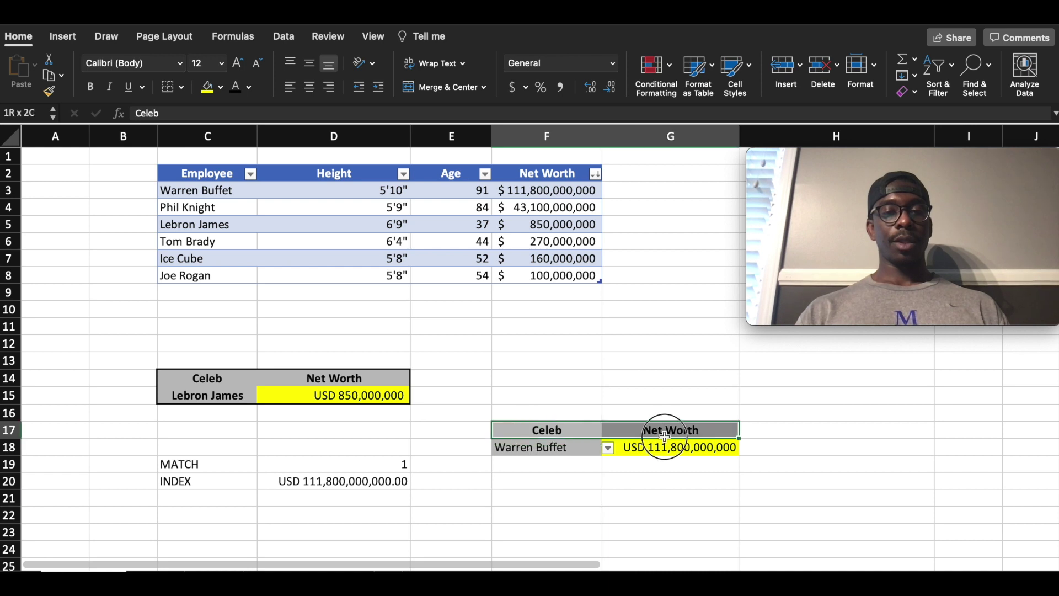
click(182, 88)
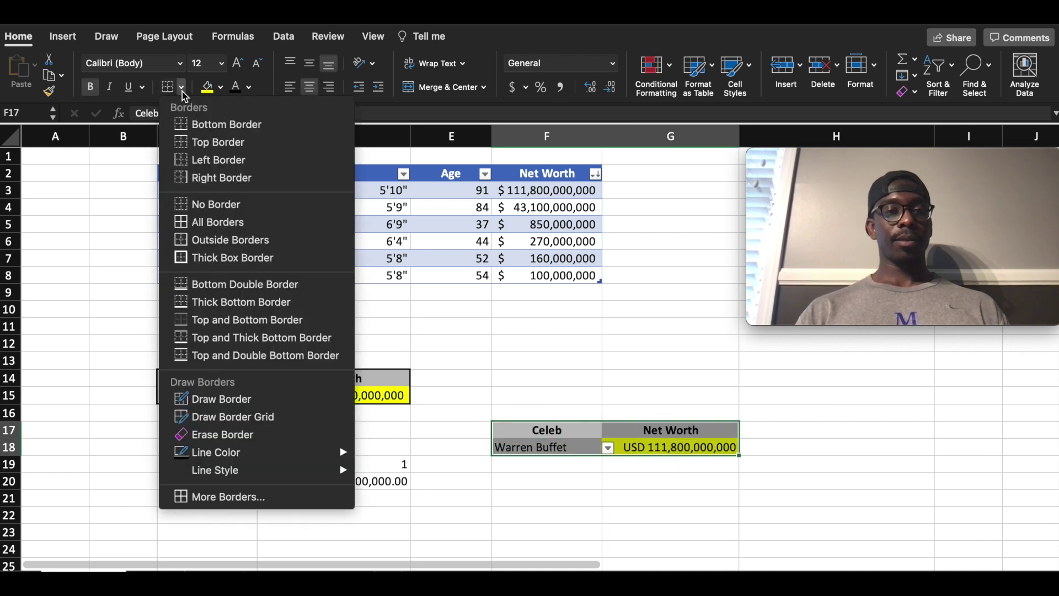
click(220, 259)
click(475, 478)
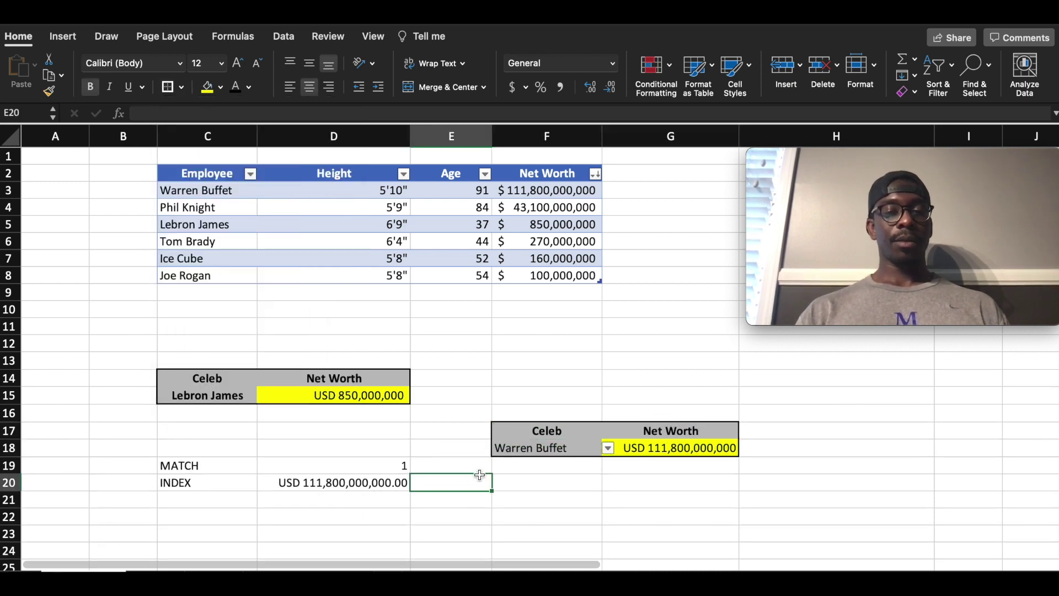
Step: Center the celebrity name in F18
click(540, 450)
click(312, 92)
click(612, 481)
Step: Choose Ice Cube from the dropdown in F18 and check the net worth returned in G18
click(563, 444)
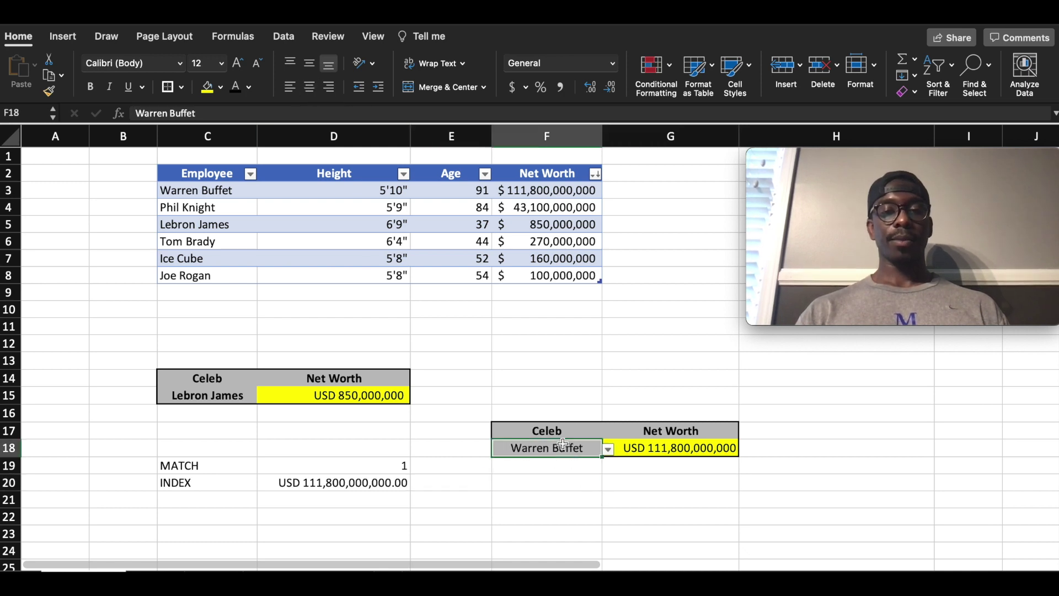
click(607, 449)
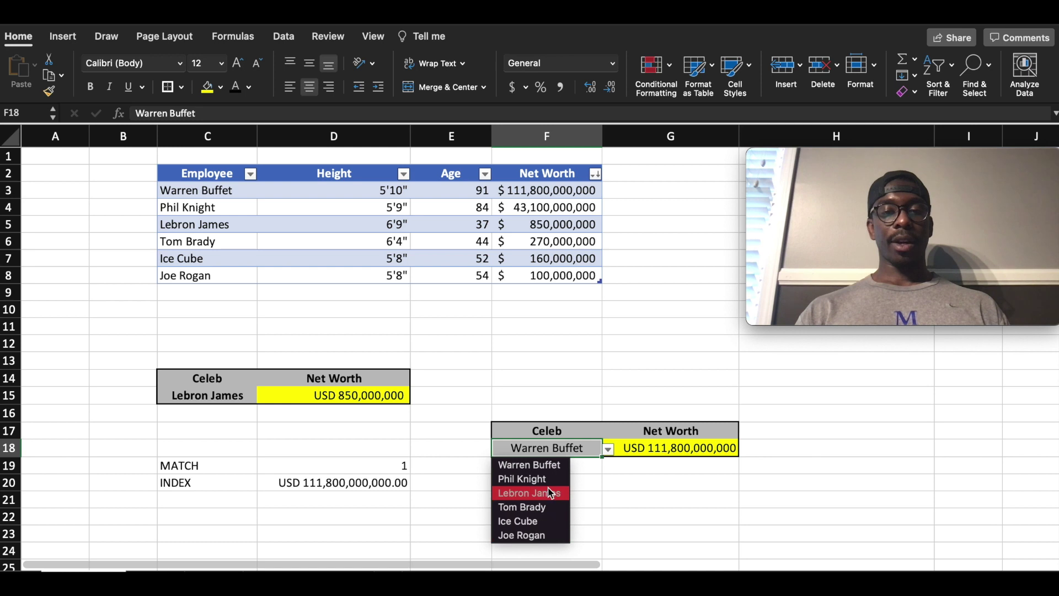
click(521, 521)
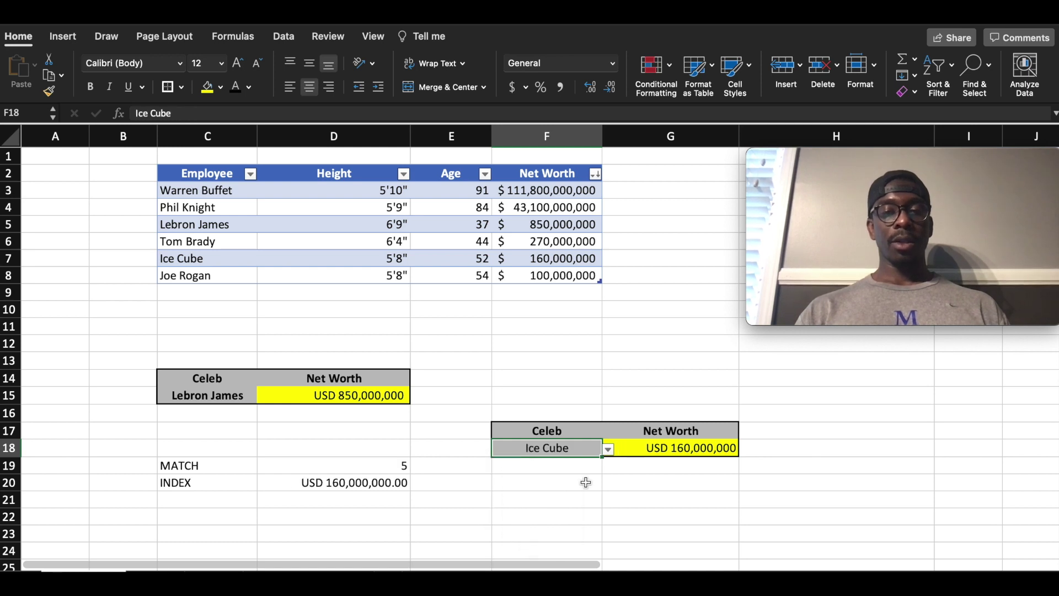
click(682, 448)
click(565, 451)
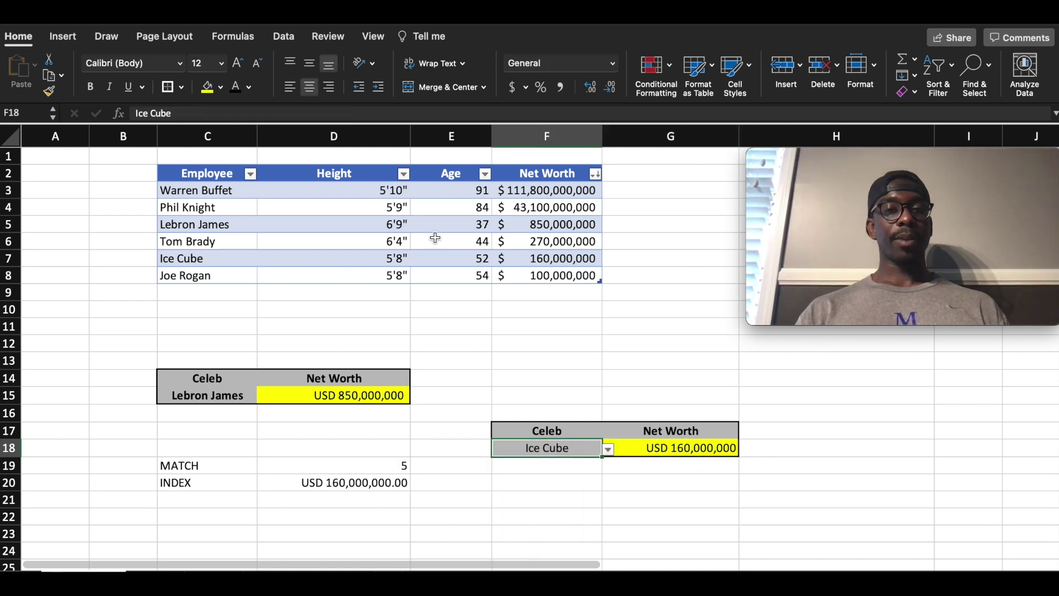
click(607, 450)
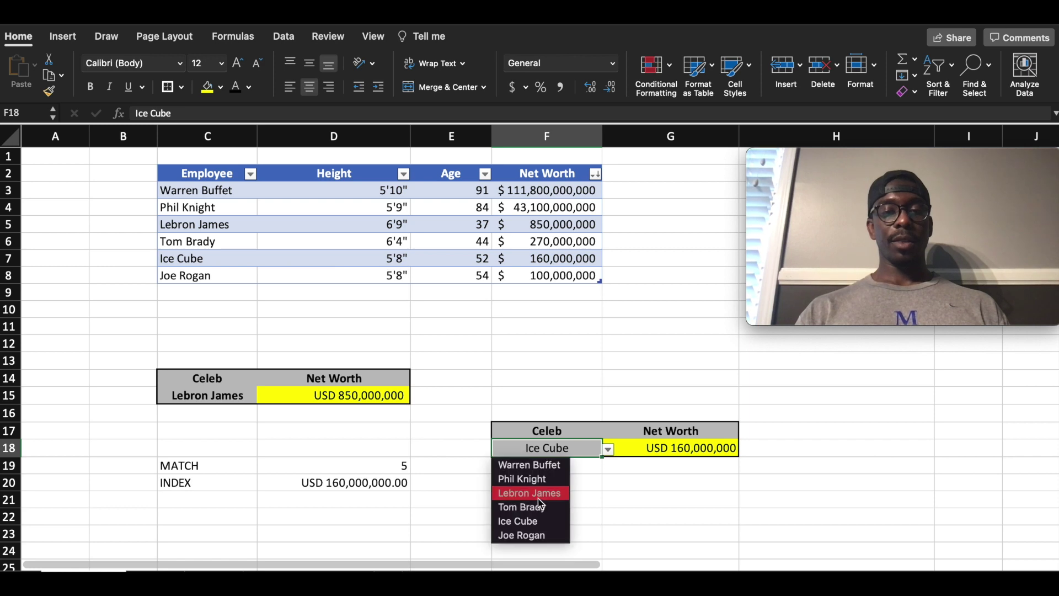
click(644, 452)
click(654, 450)
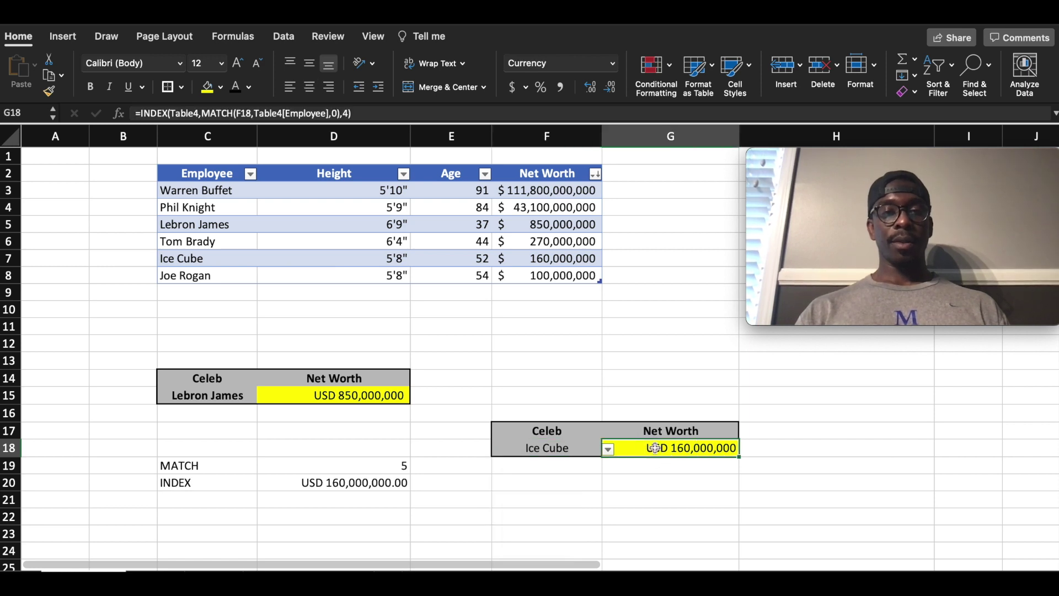